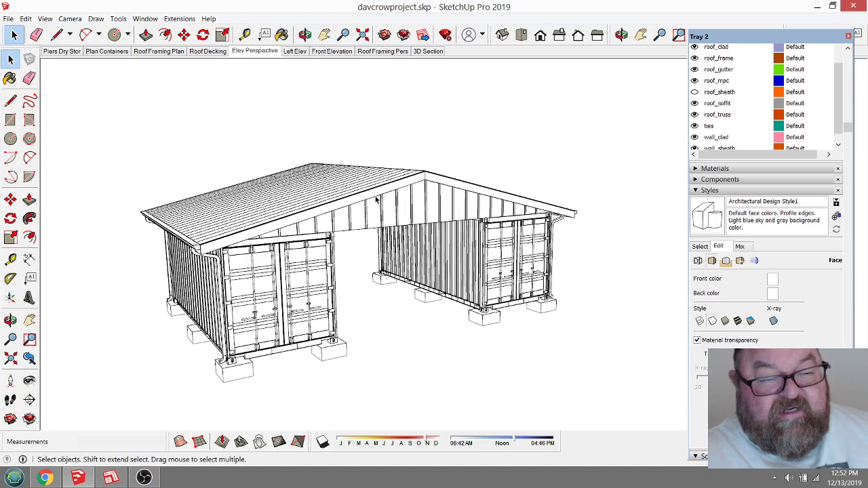
Orbit and zoom the container building model to a more frontal angle
left_click(304, 35)
left_click_drag(317, 185, 412, 219)
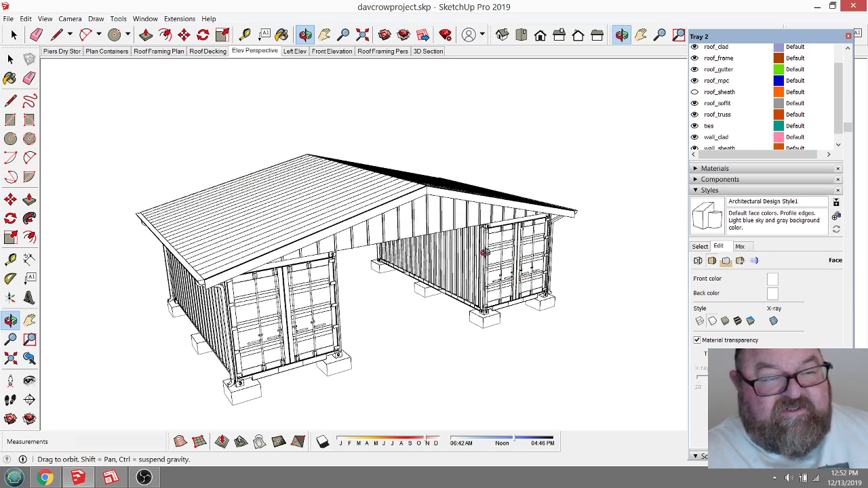
left_click_drag(500, 263, 521, 288)
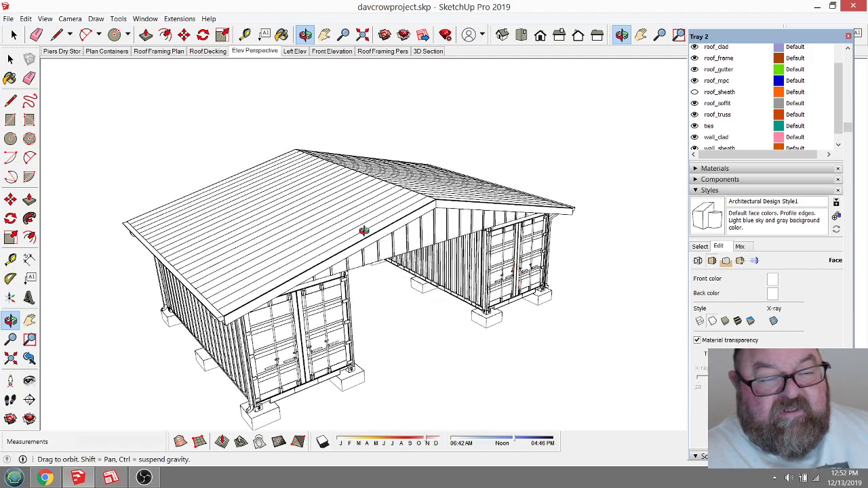
scroll(364, 230, "up", 6)
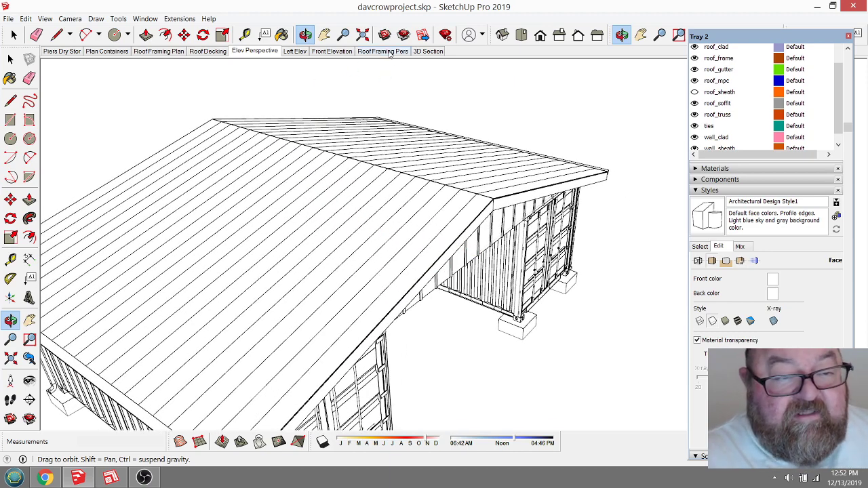
Show the Roof Framing Pers scene and orbit and zoom in on the roof trusses
left_click(390, 54)
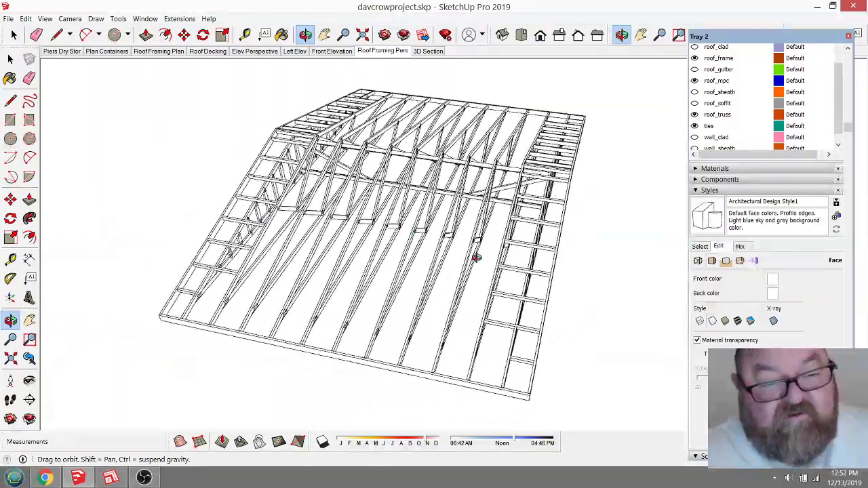
left_click_drag(477, 257, 506, 267)
scroll(513, 178, "up", 5)
left_click_drag(513, 183, 527, 247)
scroll(577, 161, "up", 6)
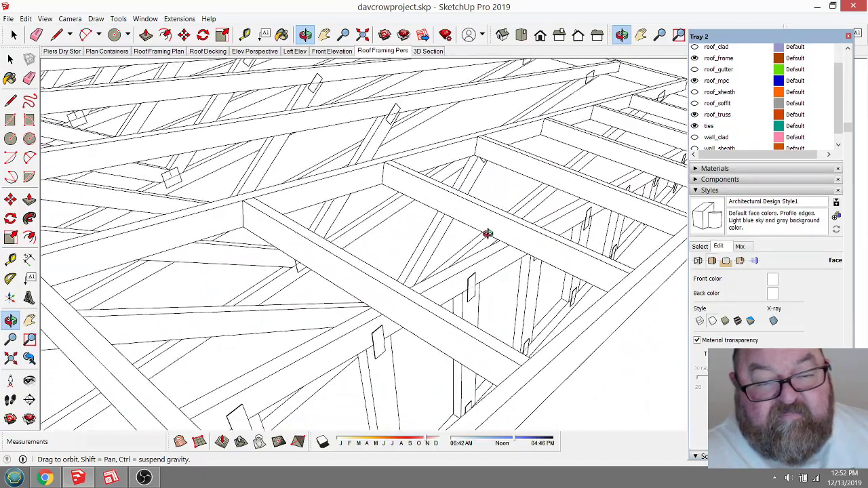
Zoom back out, orbit to a top-down then side view of the gable framing, then show Front Elevation
scroll(510, 226, "down", 8)
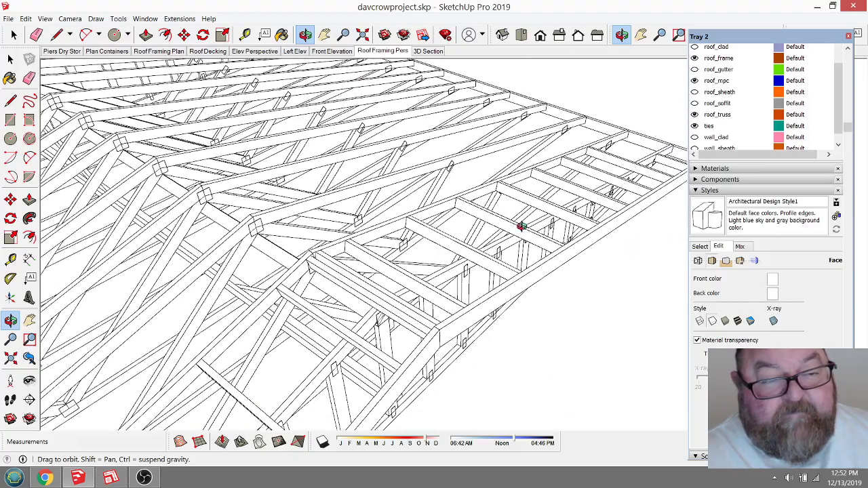
scroll(524, 226, "down", 4)
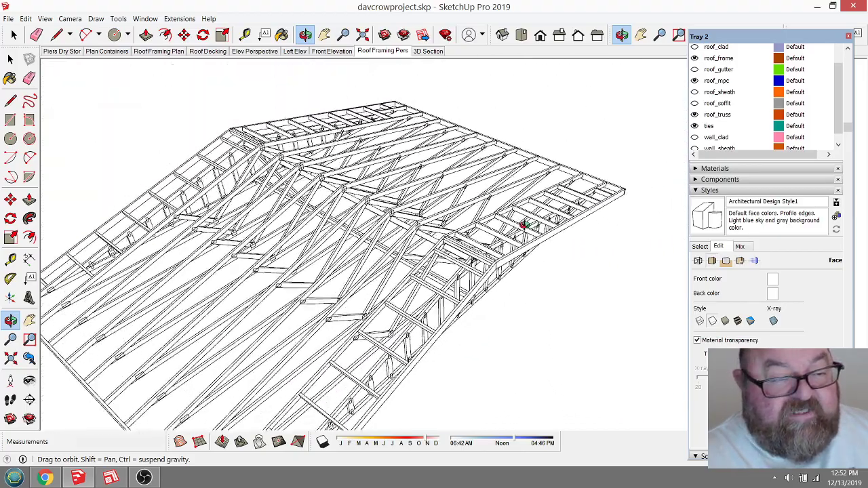
left_click_drag(411, 270, 372, 296)
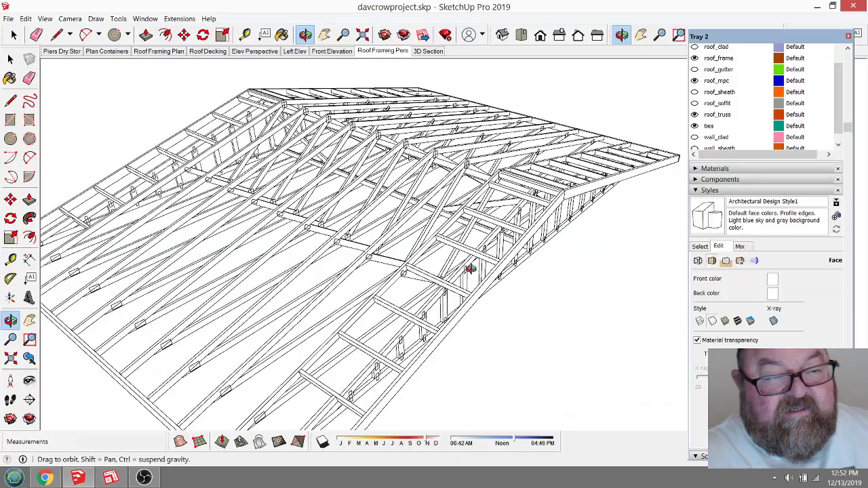
mouse_move(441, 210)
left_mouse_down()
mouse_move(368, 207)
mouse_move(364, 174)
mouse_move(384, 170)
mouse_move(423, 192)
mouse_move(441, 225)
left_mouse_up()
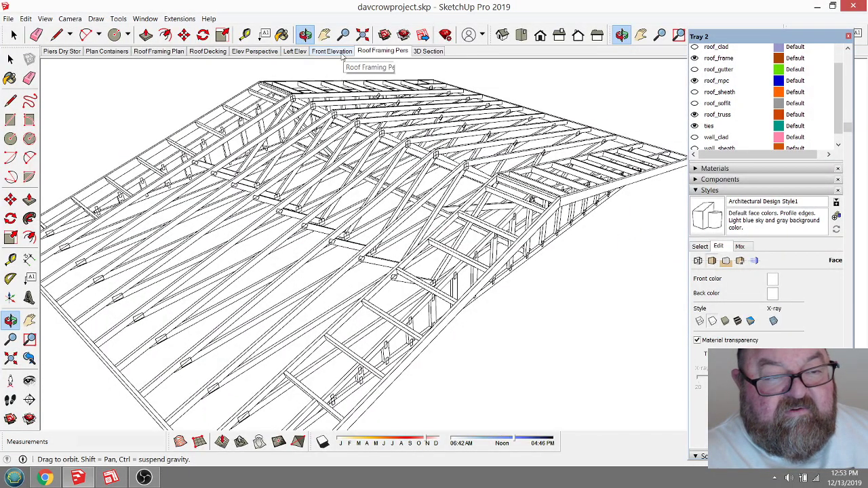
left_click(337, 54)
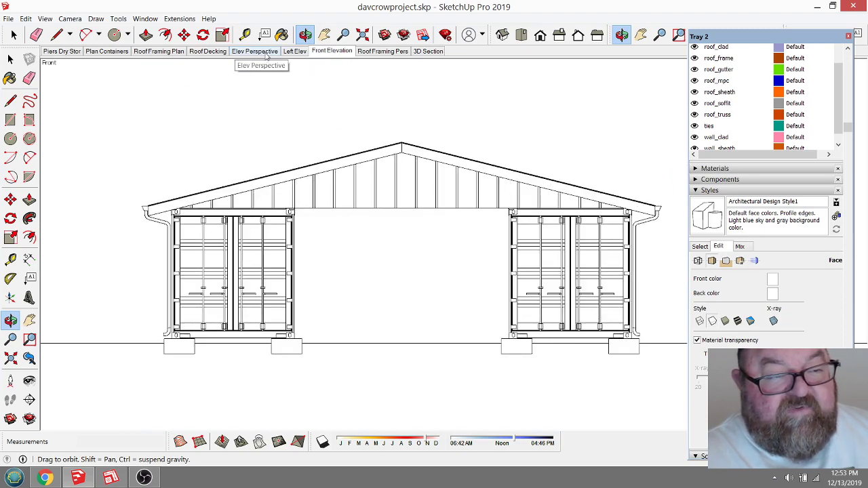
Show the Elev Perspective scene, orbit it, restore the saved view, then orbit to face the left container
left_click(266, 54)
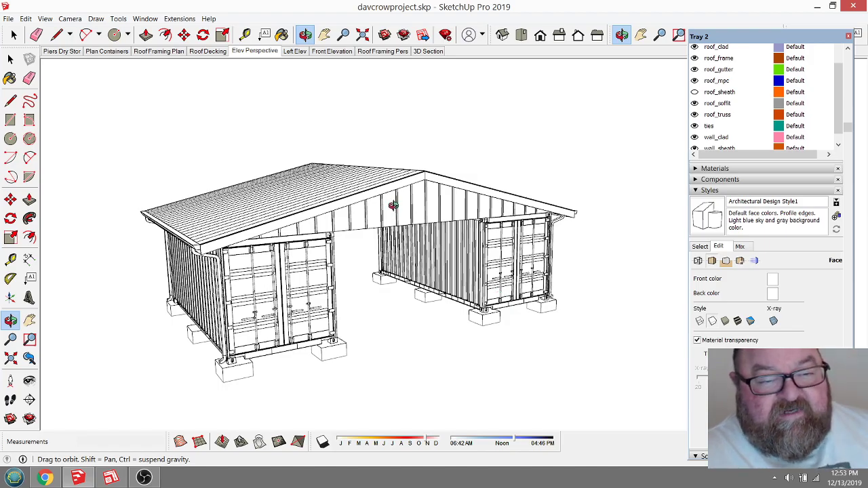
left_click_drag(392, 205, 381, 229)
left_click(254, 52)
left_click_drag(529, 238, 507, 254)
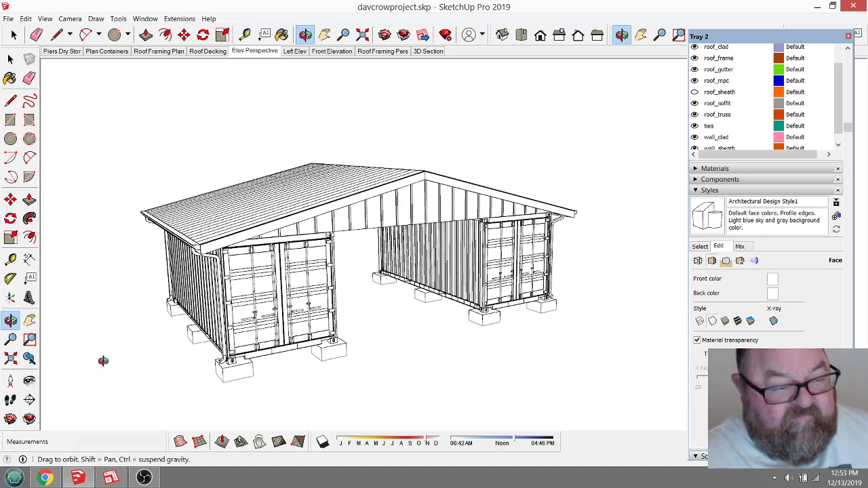
mouse_move(109, 480)
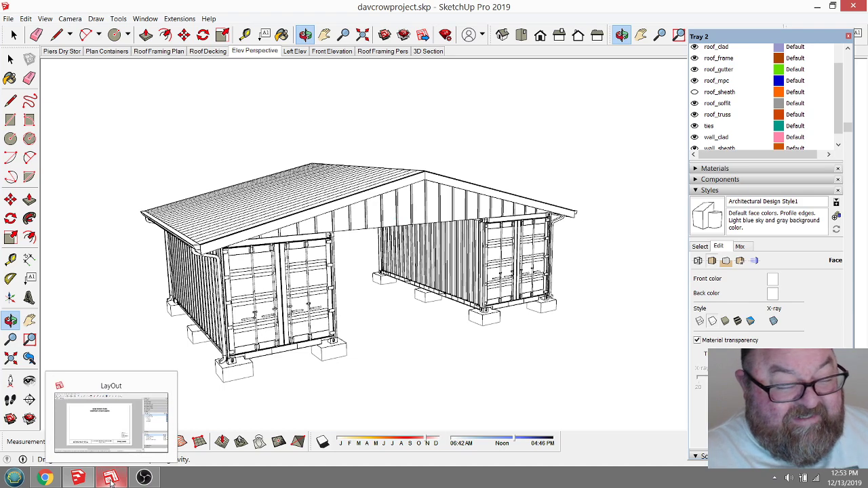
Check the model from above and below the framing in SketchUp, then return to LayOut's Cover Page
left_click(110, 479)
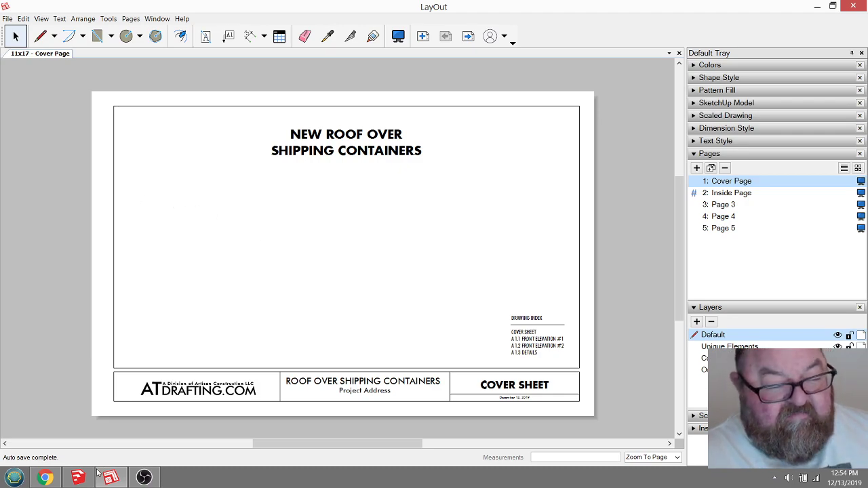
left_click(77, 477)
mouse_move(352, 205)
left_mouse_down()
mouse_move(292, 264)
mouse_move(368, 191)
mouse_move(332, 259)
mouse_move(342, 250)
mouse_move(323, 246)
mouse_move(320, 229)
left_mouse_up()
left_click_drag(244, 302, 345, 224)
scroll(339, 214, "up", 3)
left_click(114, 478)
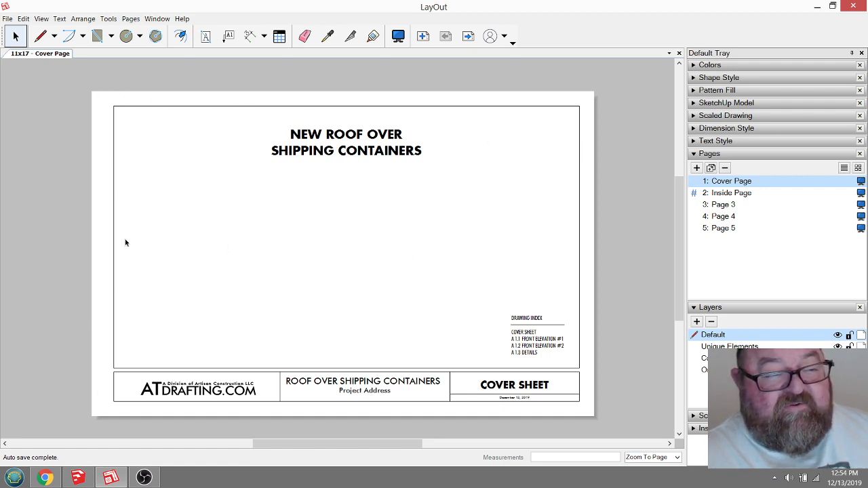
Inspect the side wall and eave in SketchUp, then restore the Elev Perspective scene
left_click(78, 477)
left_click_drag(368, 223, 434, 217)
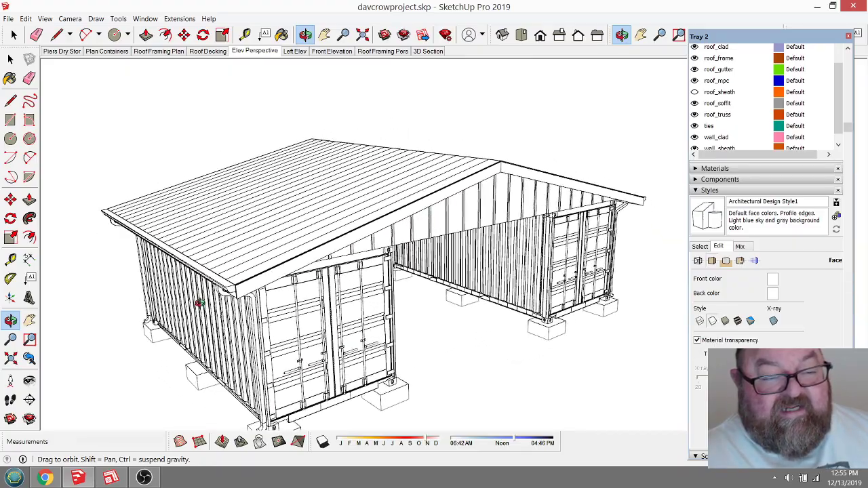
left_click_drag(291, 298, 333, 271)
scroll(319, 244, "up", 6)
scroll(327, 244, "up", 8)
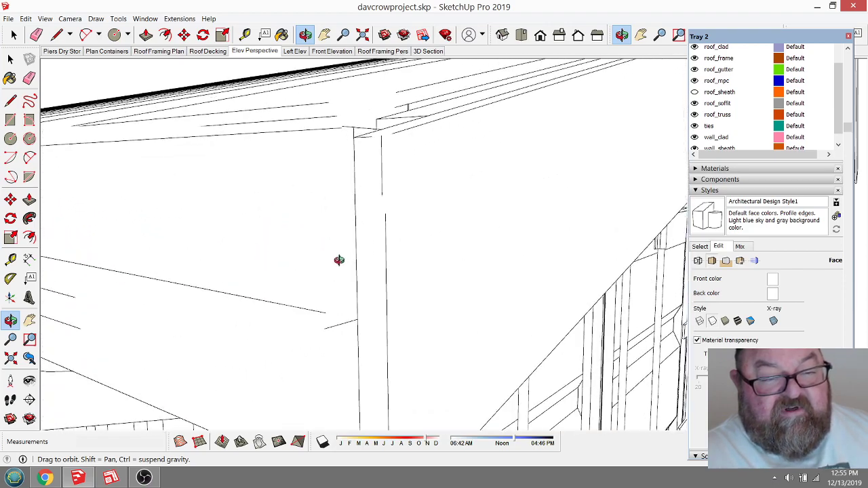
scroll(291, 245, "down", 10)
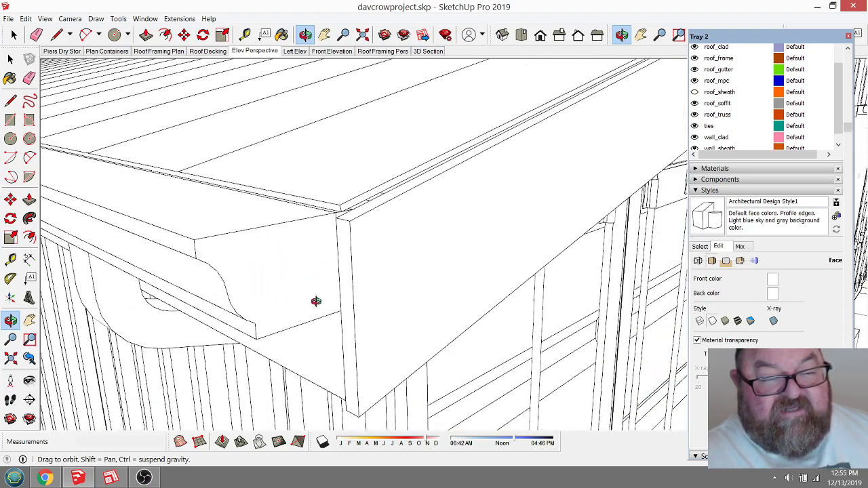
scroll(268, 238, "down", 10)
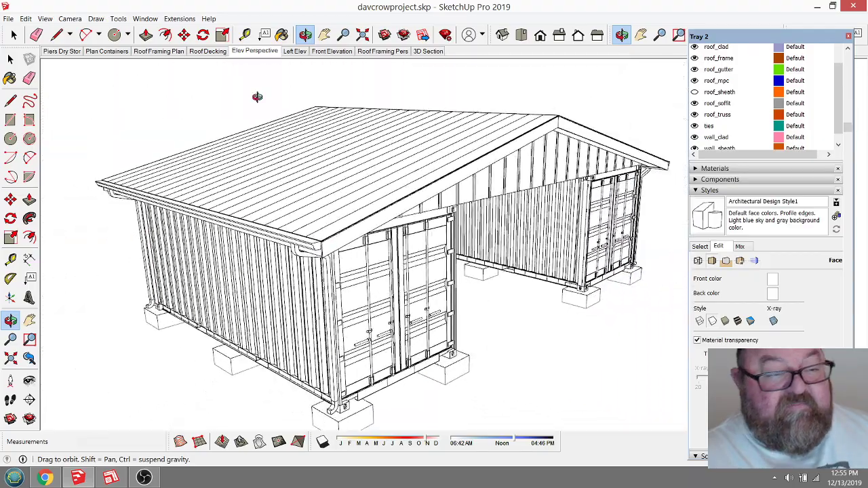
left_click(259, 53)
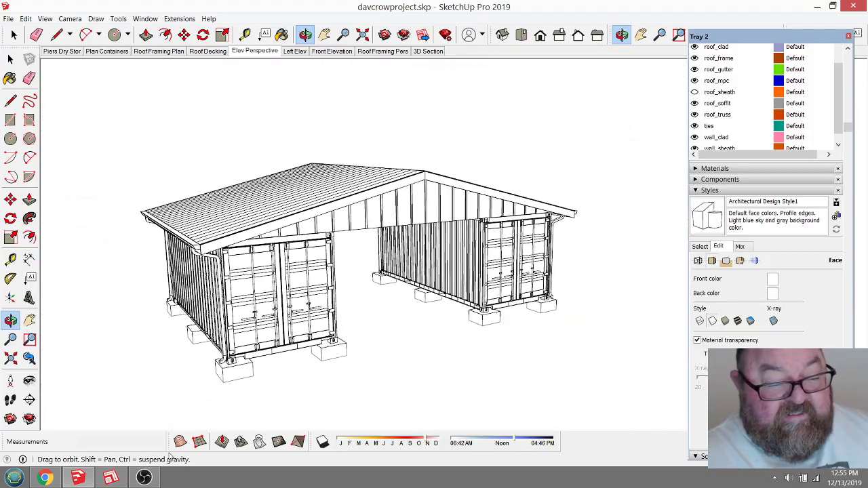
Insert the davcrowproject.skp model onto the LayOut Cover Page
left_click(113, 478)
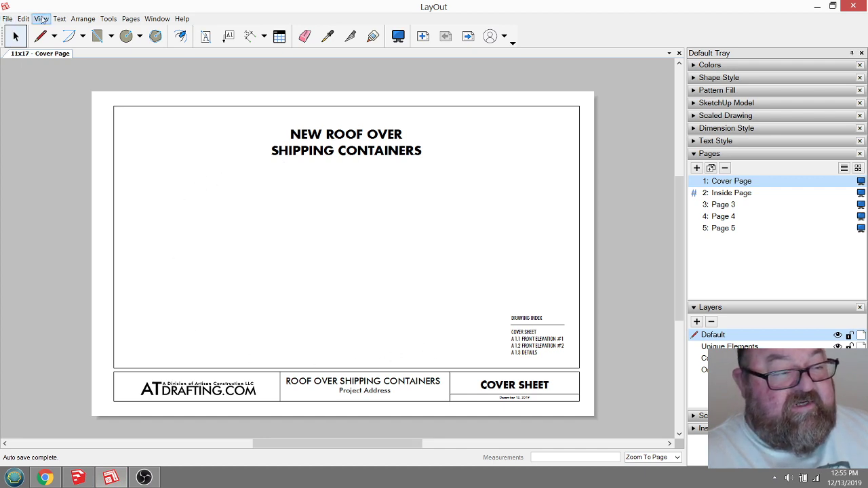
left_click(8, 18)
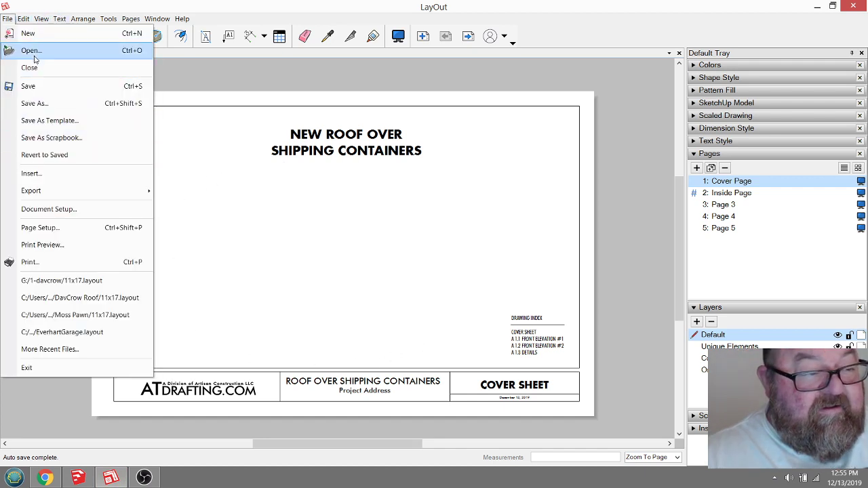
left_click(31, 175)
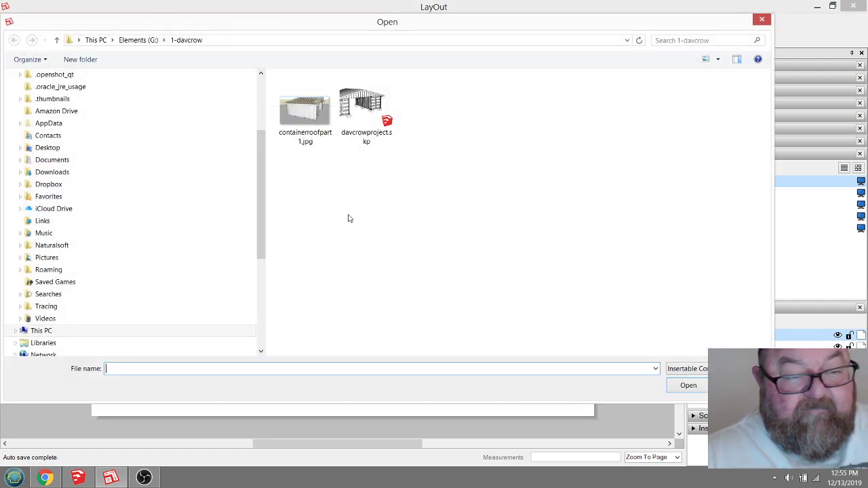
double_click(364, 103)
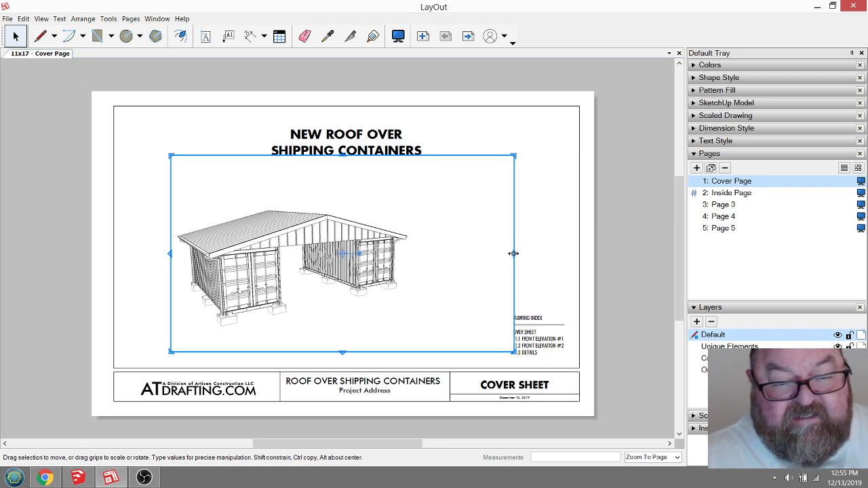
Enable Preserve Scale on Resize for the model viewport and resize its right and bottom edges
mouse_move(513, 254)
left_mouse_down()
mouse_move(495, 253)
mouse_move(504, 253)
left_mouse_up()
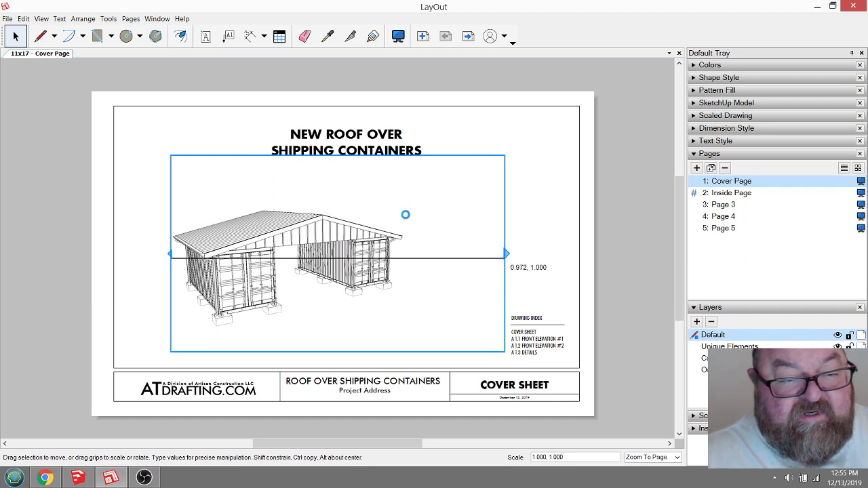
left_click(694, 102)
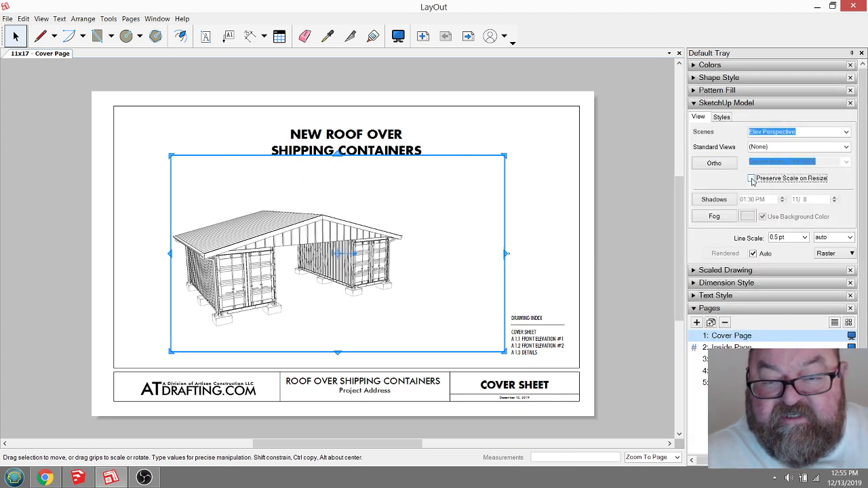
left_click(752, 178)
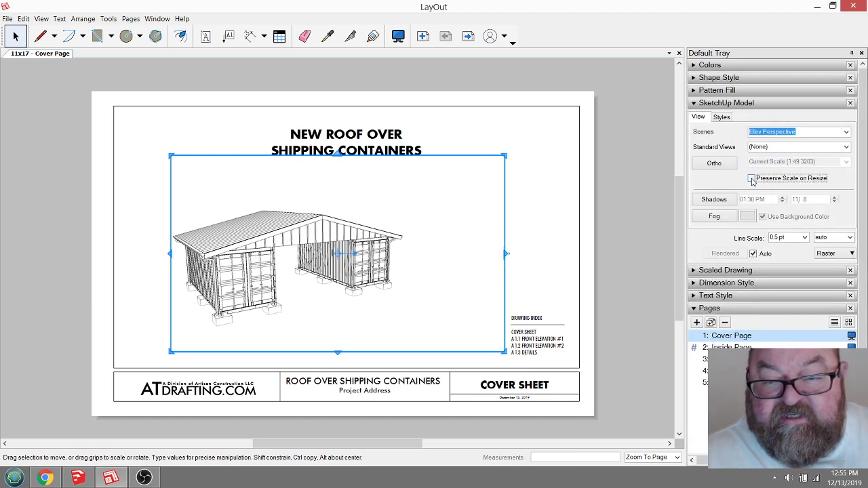
left_click(694, 103)
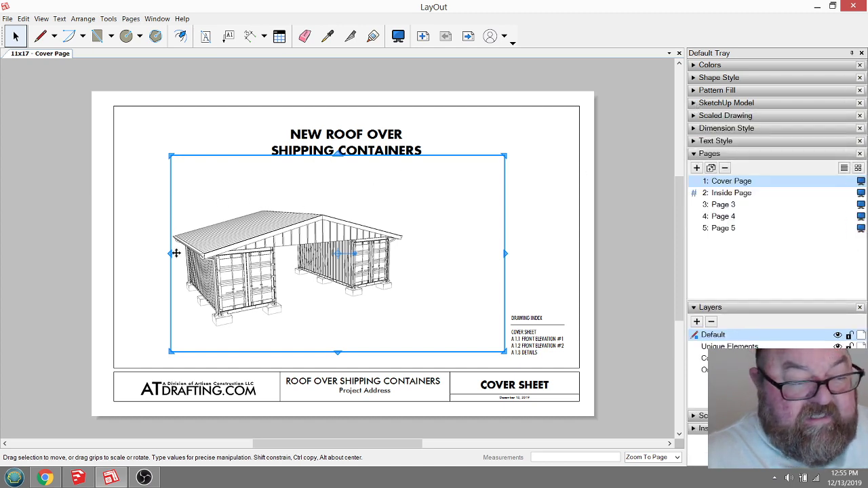
left_click_drag(337, 352, 339, 361)
Inside the cover viewport, pan the model right and adjust the zoom
double_click(306, 225)
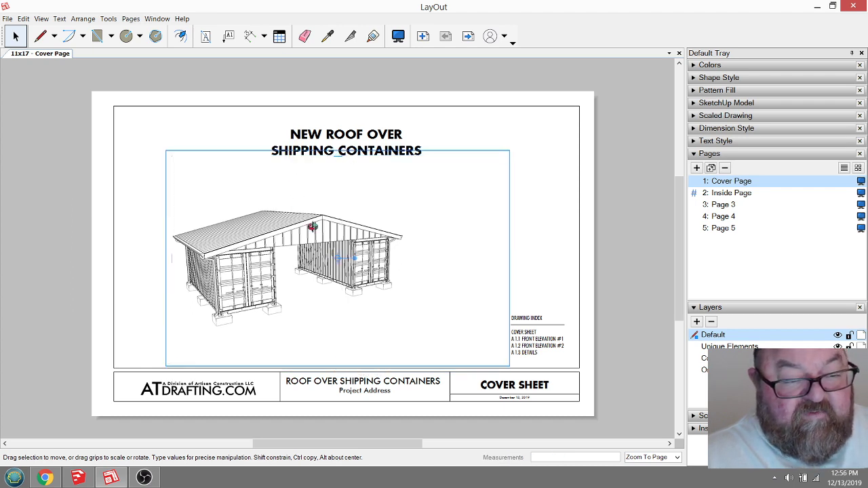
right_click(313, 227)
mouse_move(326, 235)
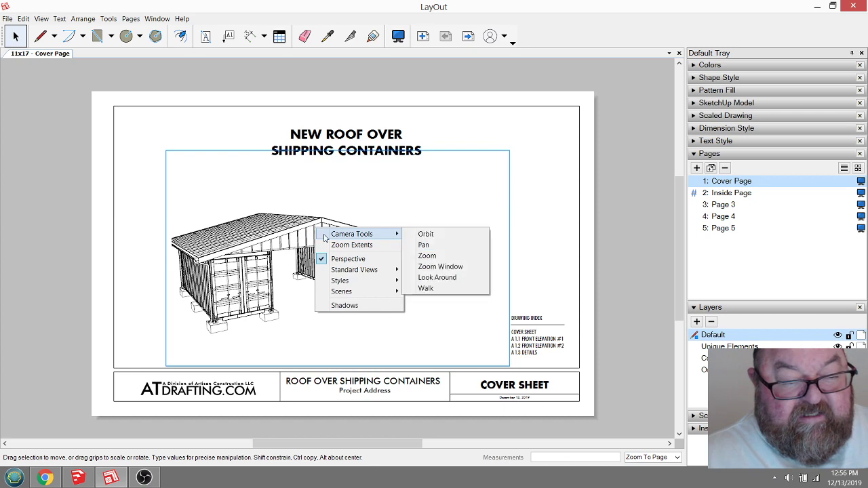
left_click(444, 244)
left_click_drag(349, 234, 397, 232)
scroll(369, 236, "up", 5)
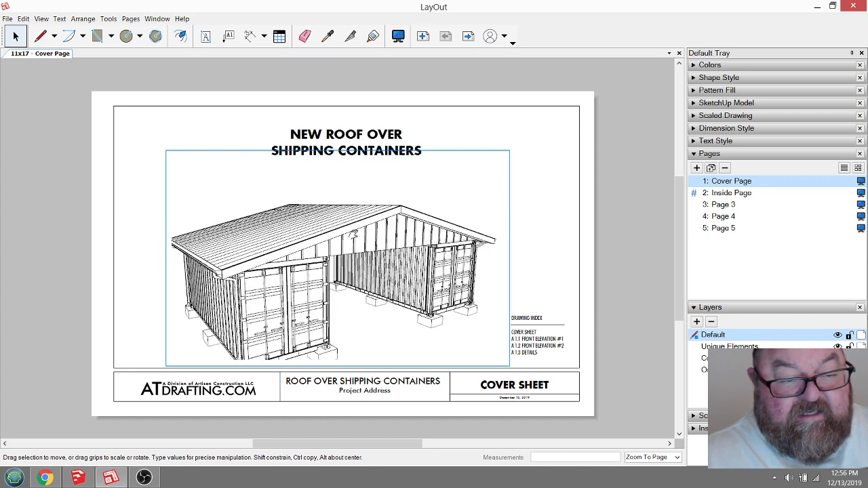
scroll(338, 231, "down", 2)
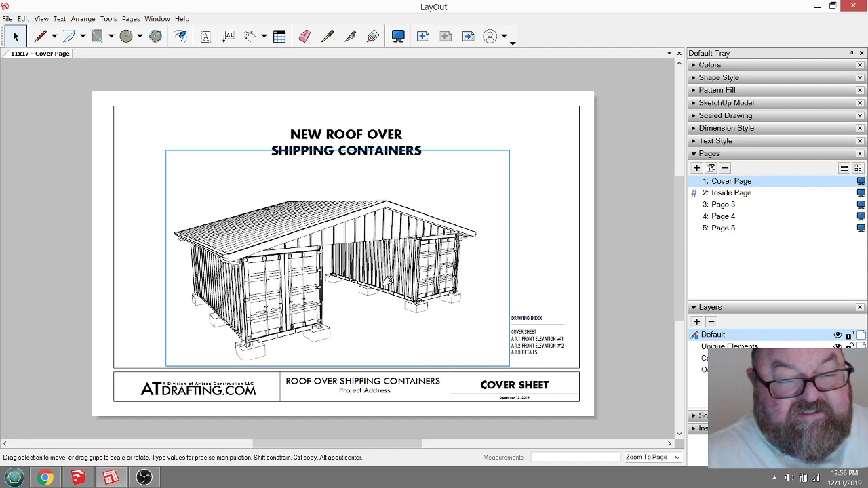
scroll(434, 251, "down", 2)
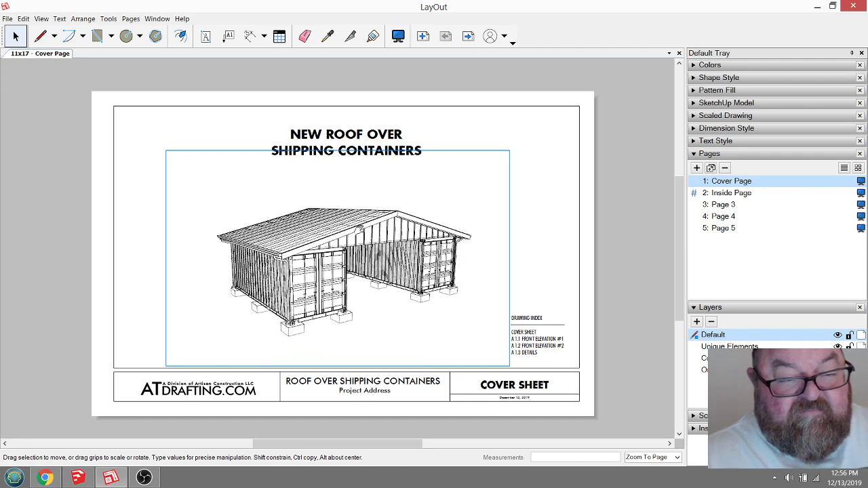
scroll(361, 231, "down", 1)
scroll(363, 230, "up", 2)
scroll(379, 237, "up", 2)
Orbit the viewport's model to a lower, near-frontal view of both containers
middle_click_drag(375, 224, 379, 219)
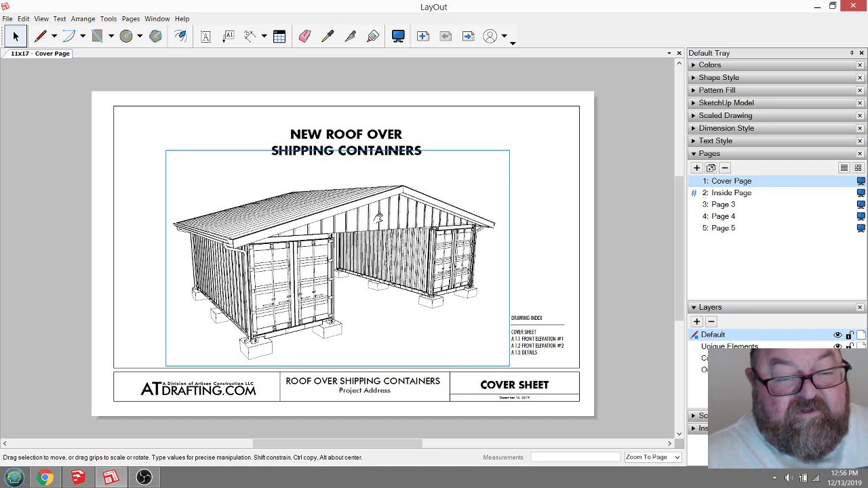
mouse_move(329, 220)
middle_mouse_down()
mouse_move(362, 221)
mouse_move(381, 242)
middle_mouse_up()
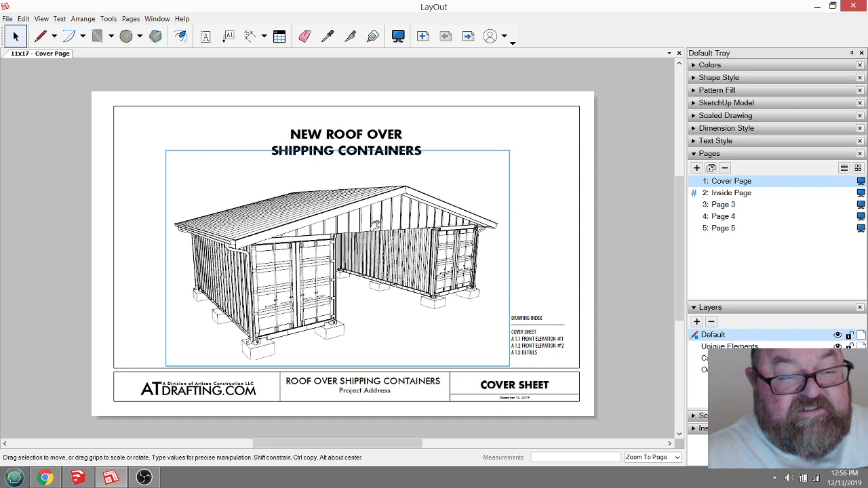
right_click(387, 214)
mouse_move(399, 222)
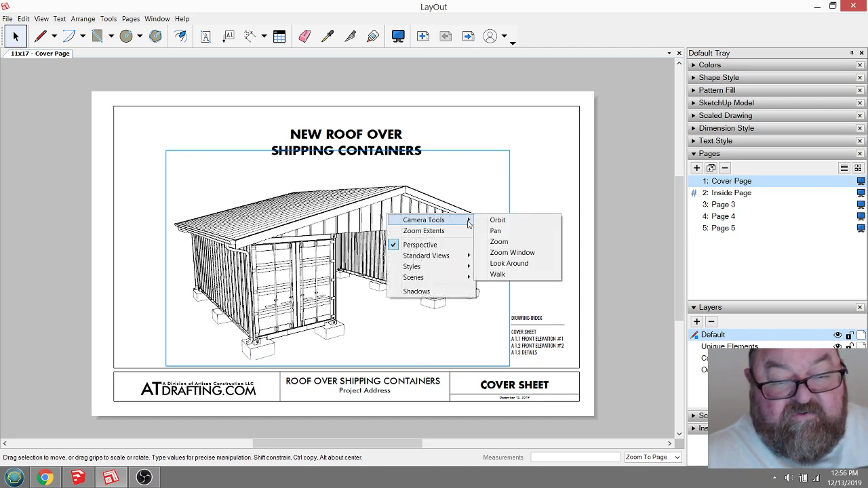
left_click(497, 220)
left_click_drag(400, 217, 391, 220)
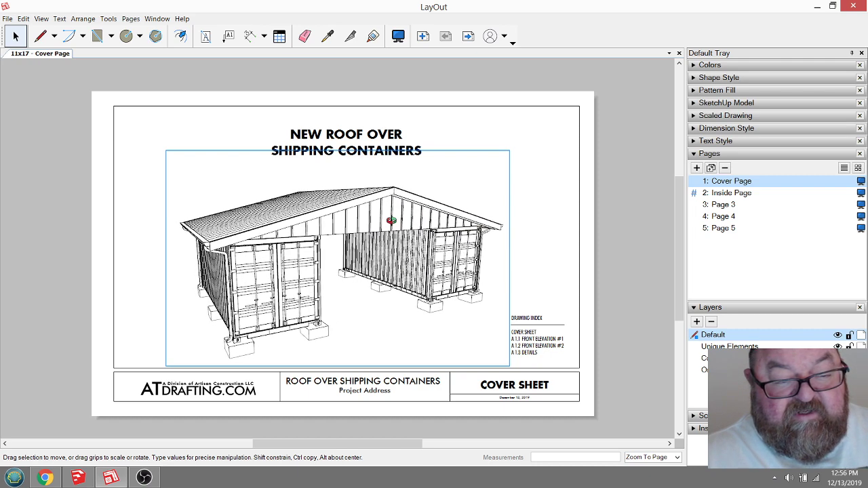
Exit viewport editing, deselect it, and go to the Inside Page
left_click(15, 36)
left_click(53, 139)
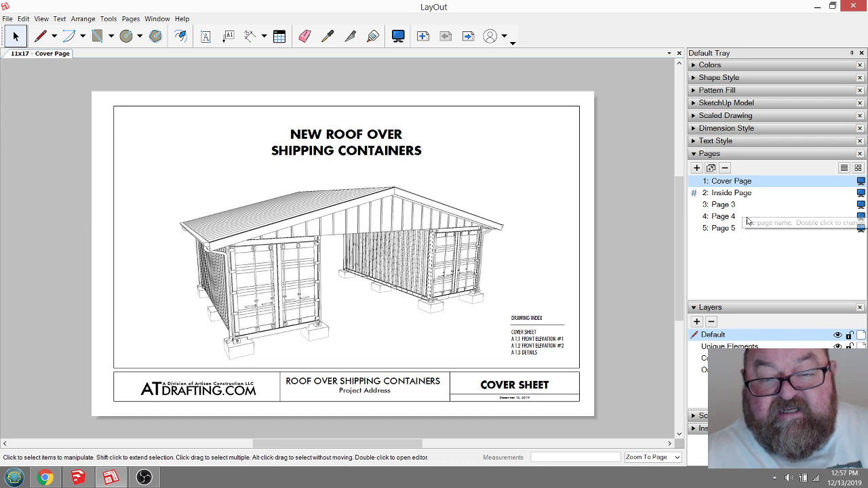
left_click(735, 194)
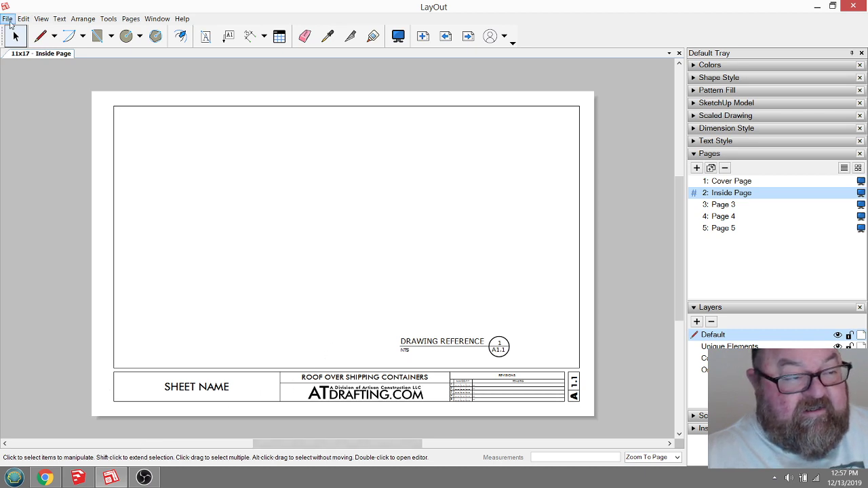
Copy the 3D building viewport from the Cover Page
left_click(727, 182)
left_click(378, 227)
right_click(365, 232)
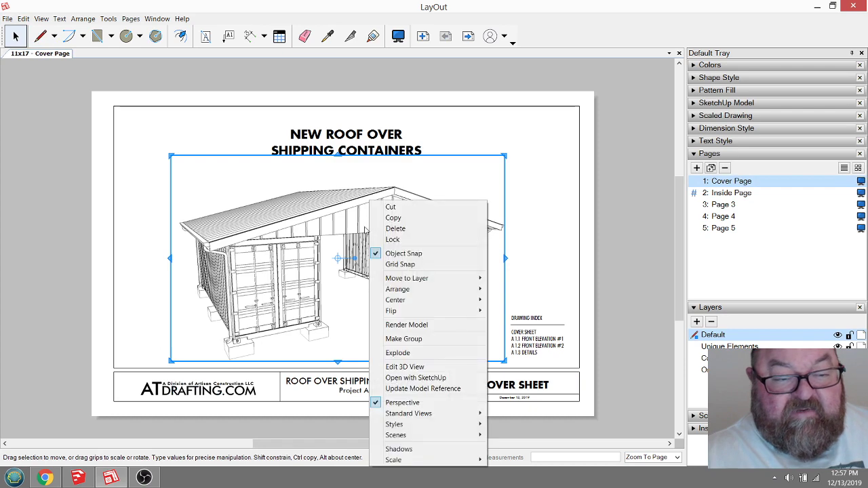
left_click(392, 217)
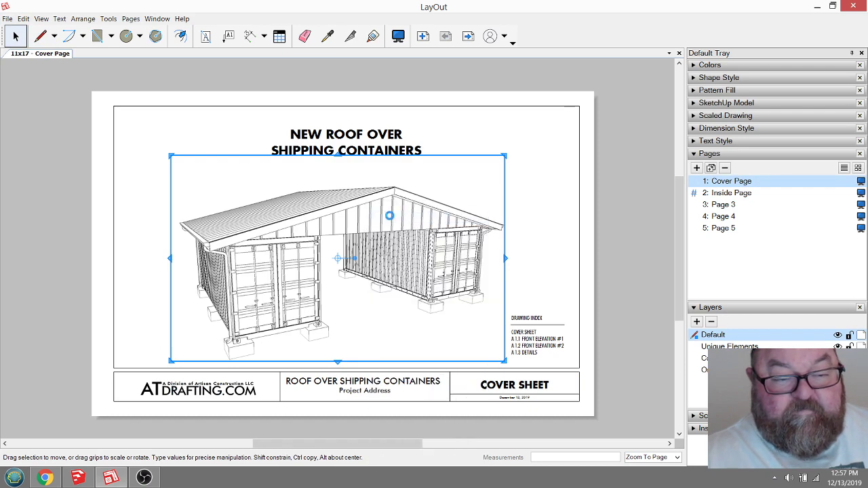
Paste the viewport onto the Inside Page's current layer
left_click(728, 194)
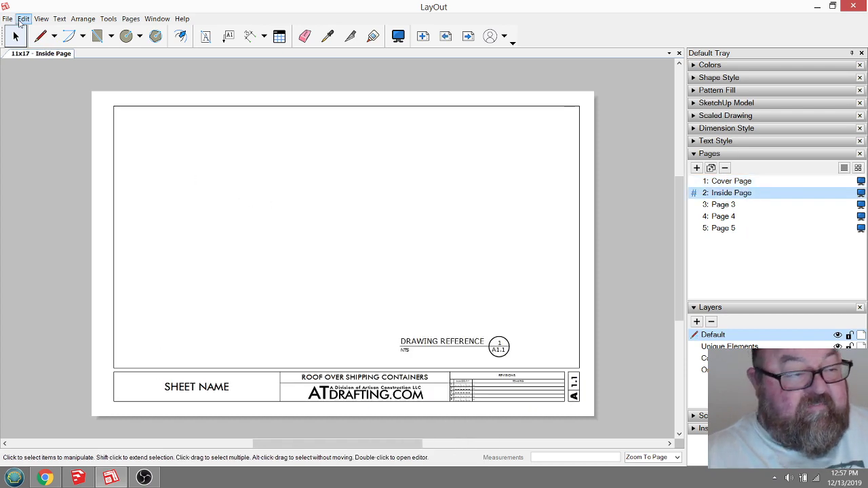
left_click(23, 18)
left_click(60, 120)
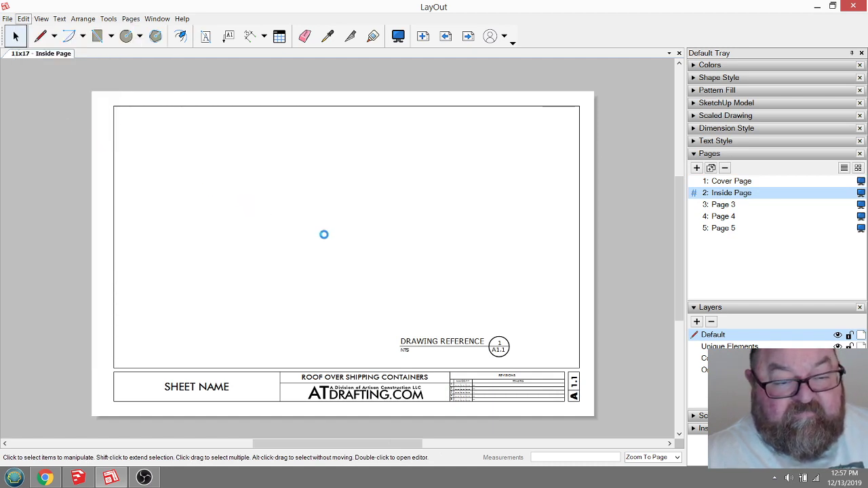
Set the pasted viewport to the Piers Dry Stor scene at 1/4" = 1'-0" scale
right_click(362, 198)
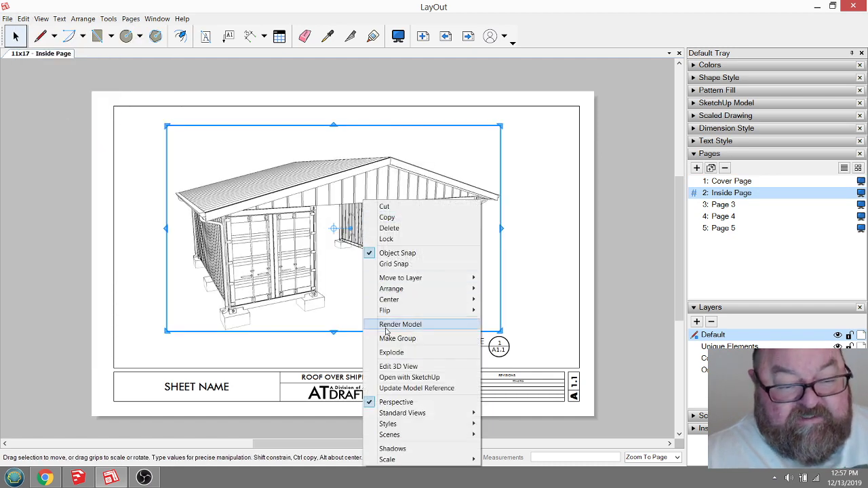
mouse_move(400, 434)
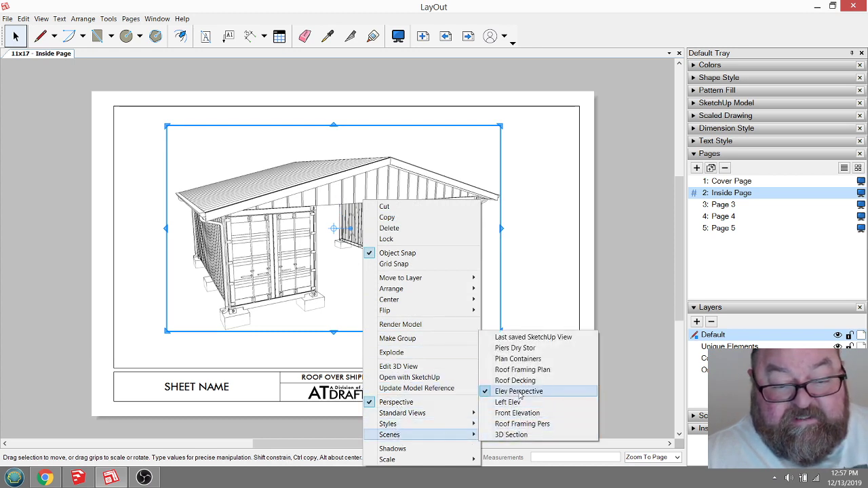
left_click(530, 348)
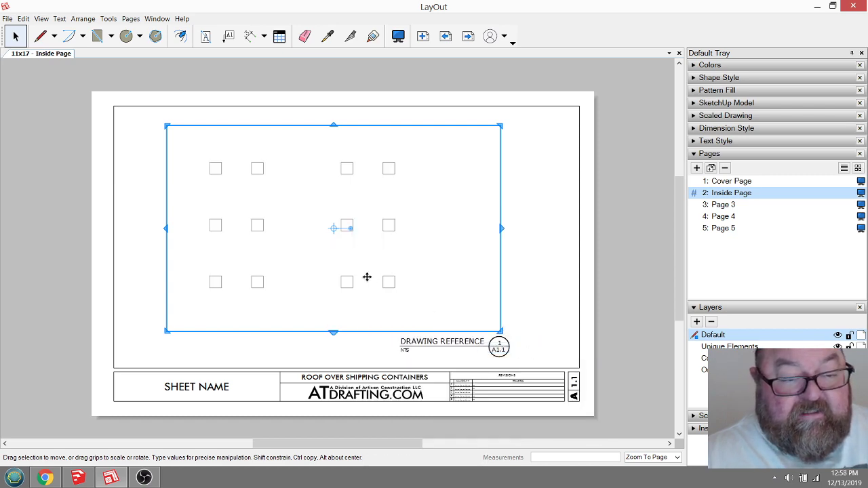
right_click(348, 286)
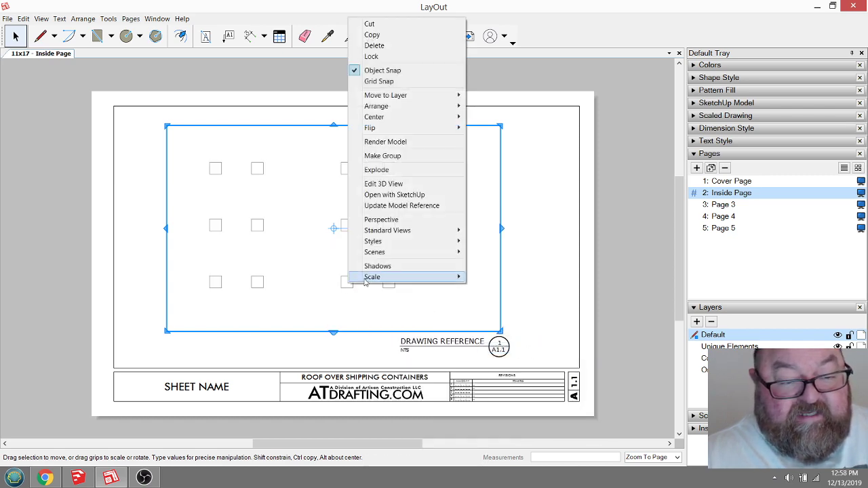
mouse_move(380, 277)
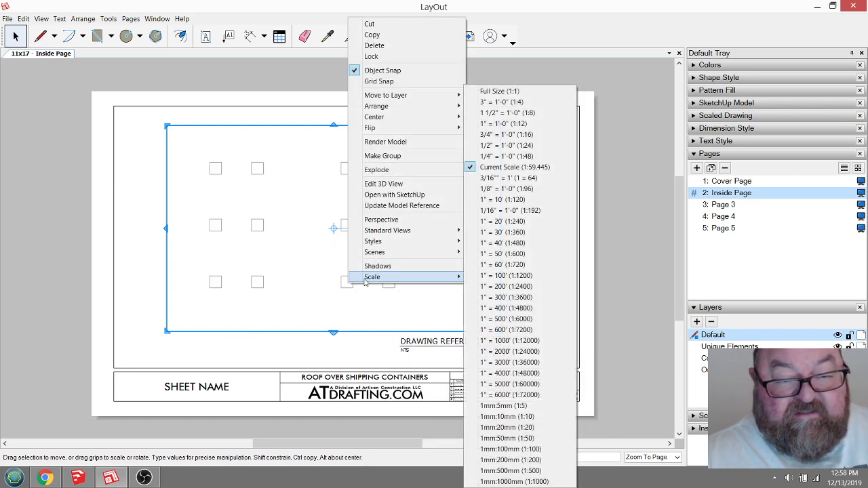
left_click(499, 156)
left_click(126, 153)
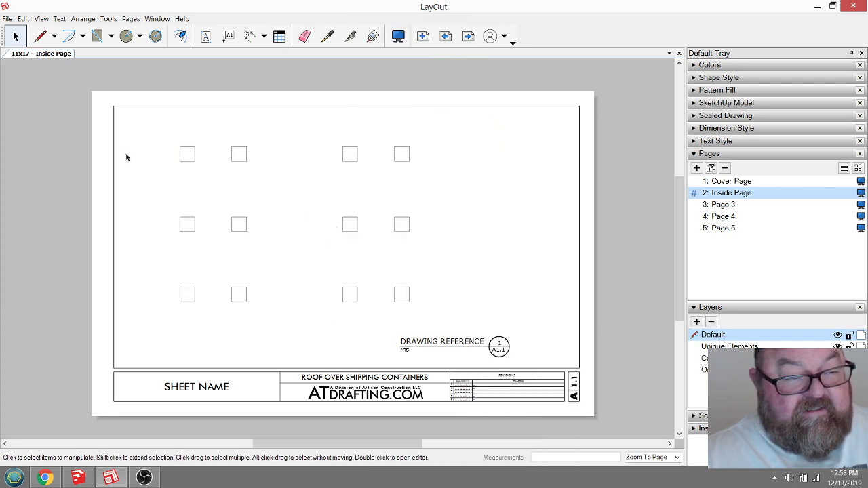
Narrow the pier plan viewport from the right and move it right on the sheet
left_click_drag(348, 219, 401, 217)
left_click_drag(551, 225, 473, 227)
mouse_move(325, 219)
left_mouse_down()
mouse_move(356, 218)
mouse_move(336, 216)
left_mouse_up()
left_click(150, 200)
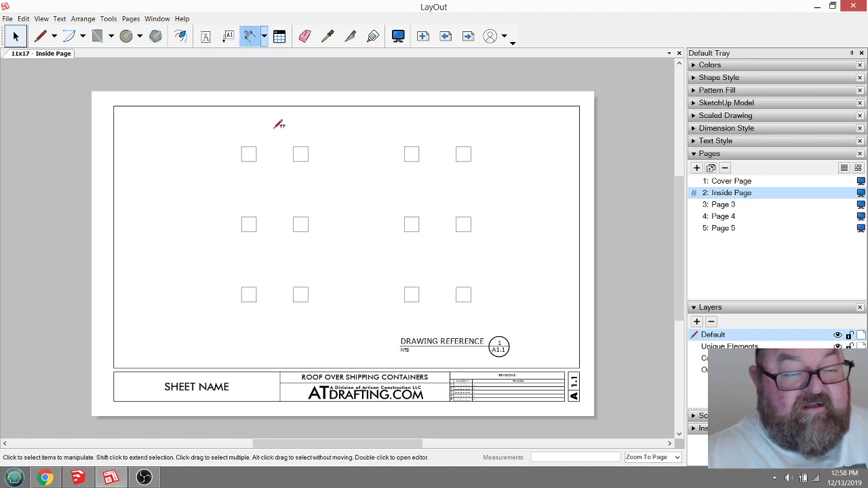
Dimension the top pier spacings as 9'-0", 13'-0" and 9'-0"
left_click(249, 36)
scroll(268, 124, "up", 3)
scroll(252, 126, "up", 1)
left_click(211, 168)
left_click(326, 168)
left_click(328, 150)
left_click(326, 169)
left_click(493, 169)
left_click(497, 150)
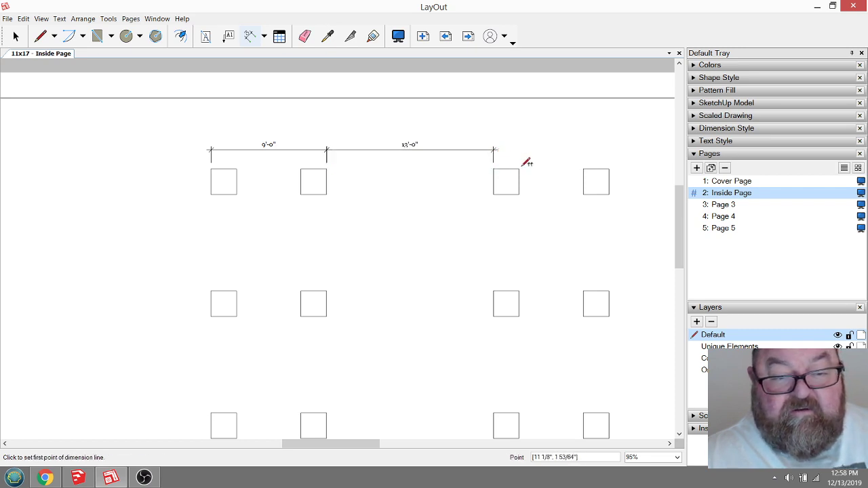
left_click(493, 169)
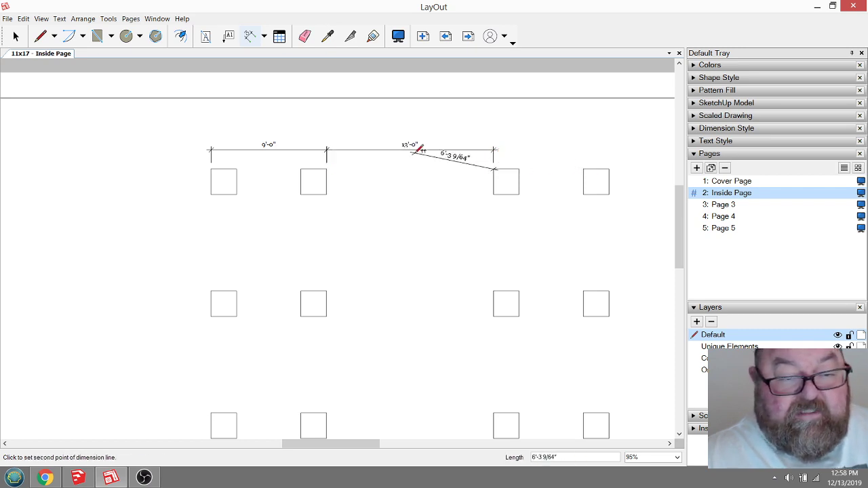
left_click(608, 168)
left_click(514, 146)
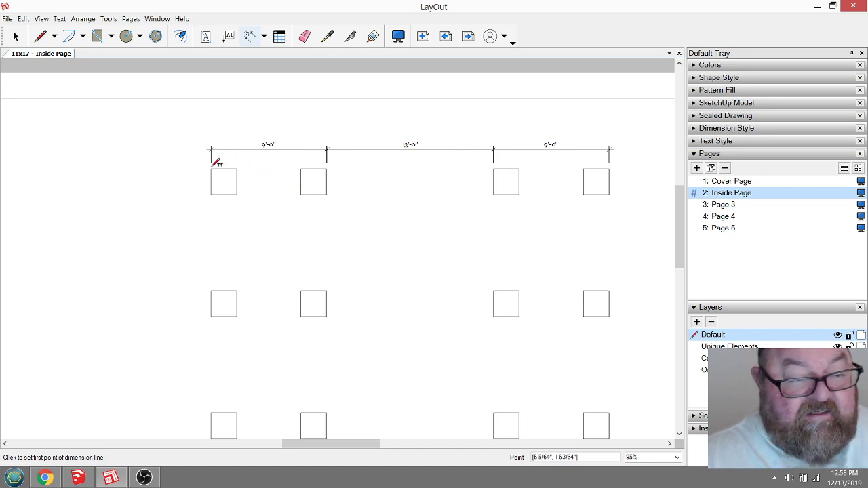
Add the 31'-0" overall dimension above the top pier spacings
left_click(211, 169)
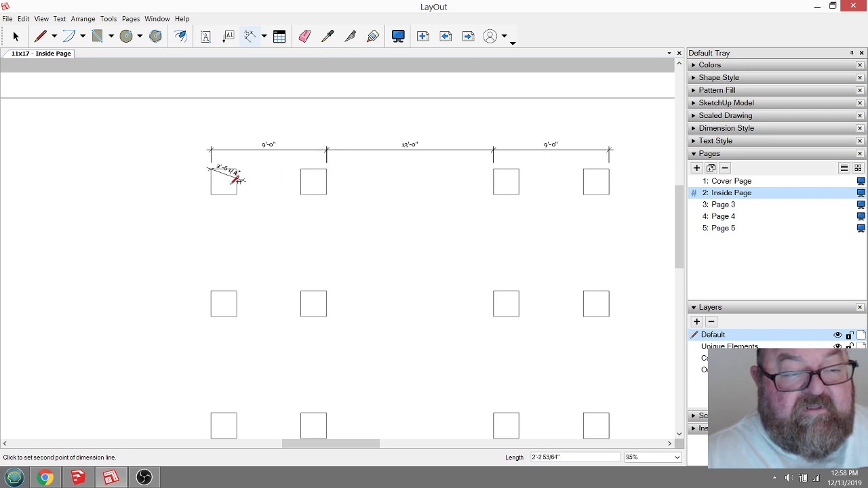
left_click(609, 168)
left_click(613, 132)
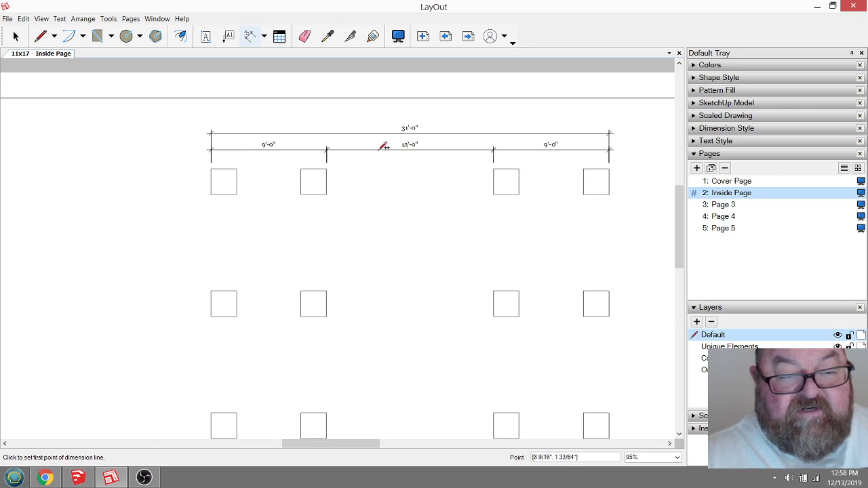
scroll(353, 160, "down", 1)
scroll(352, 160, "down", 3)
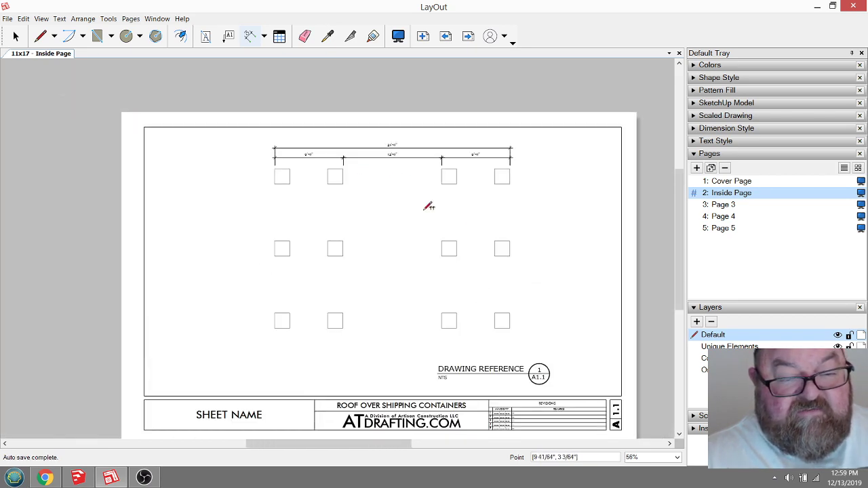
scroll(542, 191, "up", 2)
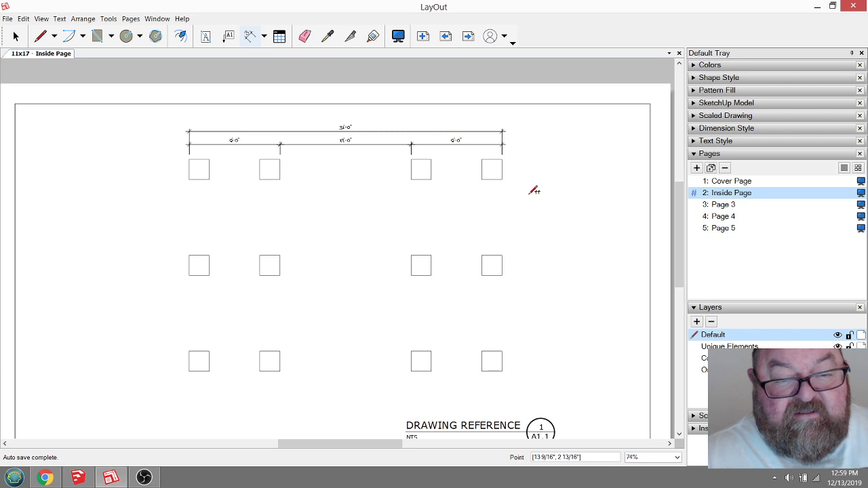
Dimension the right side 10'-6" and 10'-6", with a 21'-0" overall dimension outside them
left_click(502, 159)
left_click(503, 265)
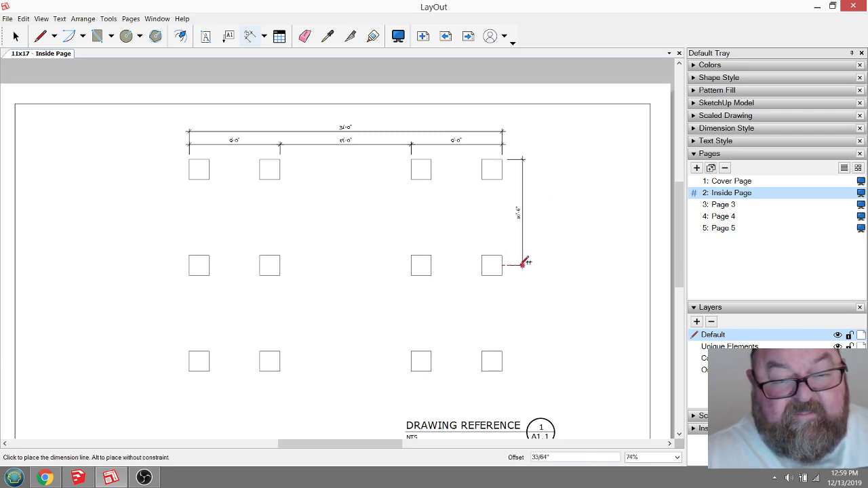
left_click(522, 262)
left_click(502, 265)
left_click(502, 371)
left_click(523, 359)
left_click(503, 159)
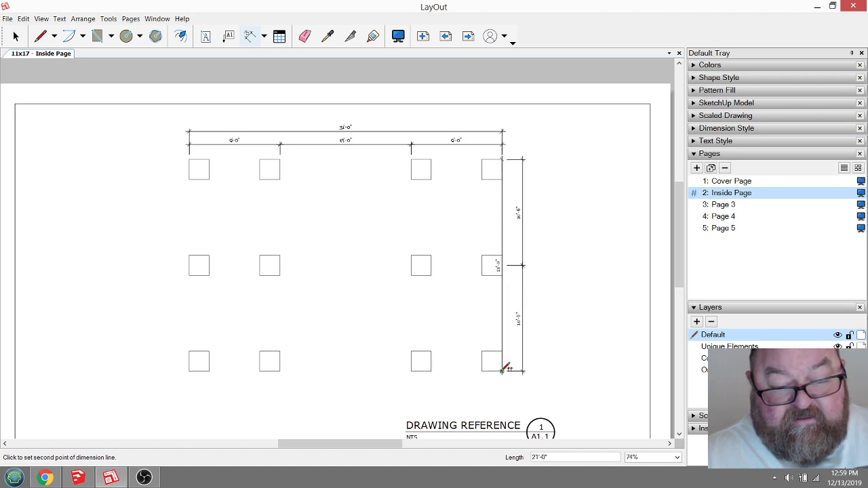
left_click(502, 371)
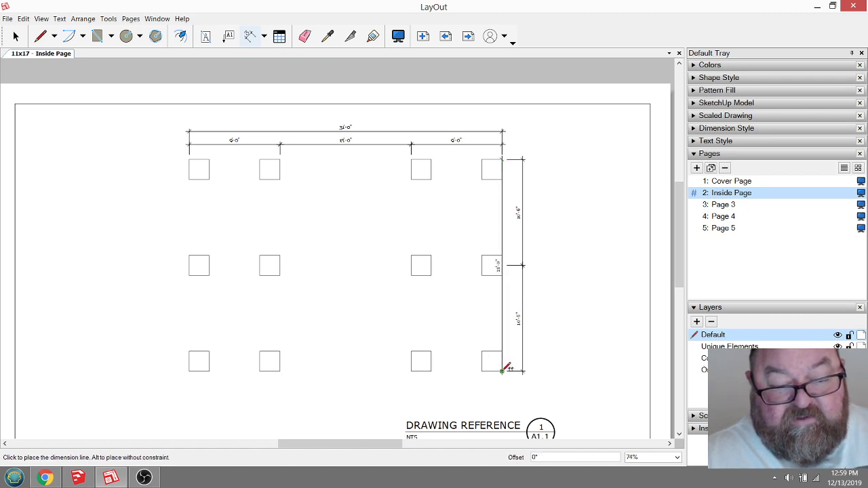
left_click(544, 360)
scroll(544, 269, "up", 2)
scroll(544, 271, "up", 3)
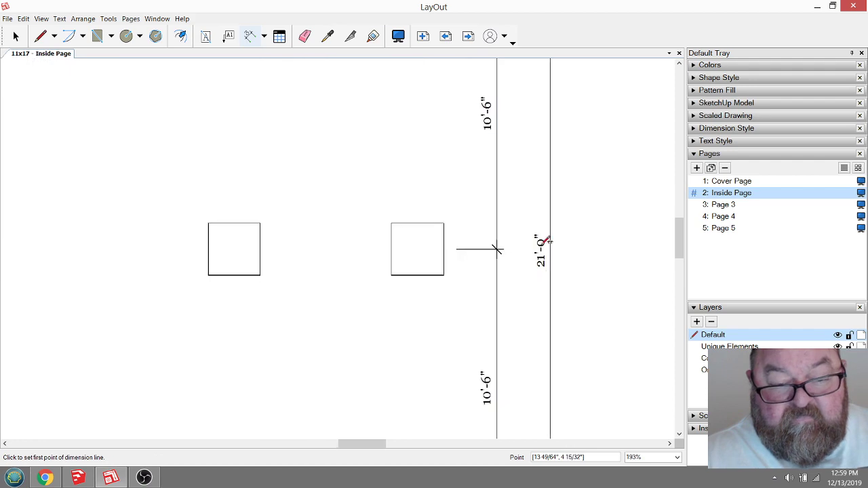
scroll(548, 223, "down", 5)
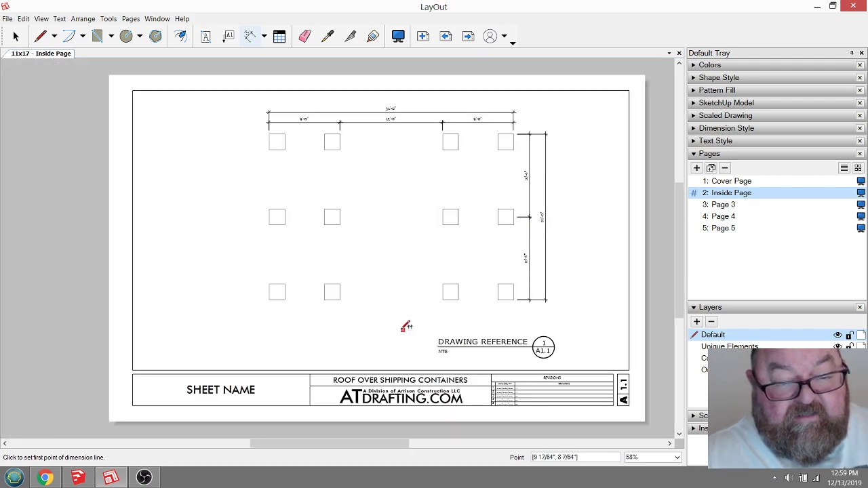
Dimension a pier square's 2'-0" width across the top and 2'-0" depth down the side
scroll(449, 231, "up", 9)
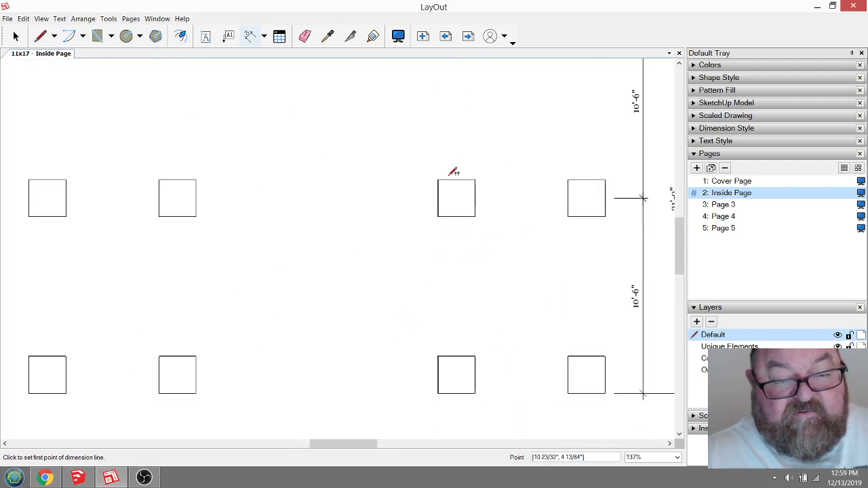
left_click(437, 179)
left_click(475, 179)
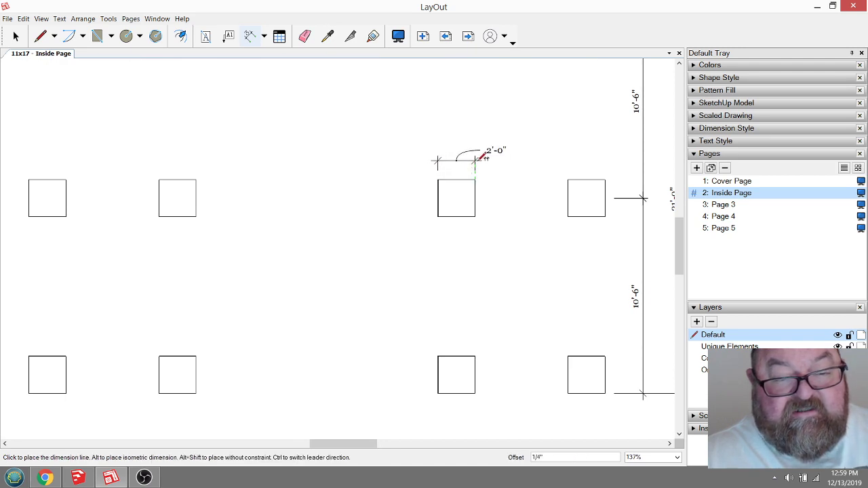
left_click(477, 158)
left_click(475, 179)
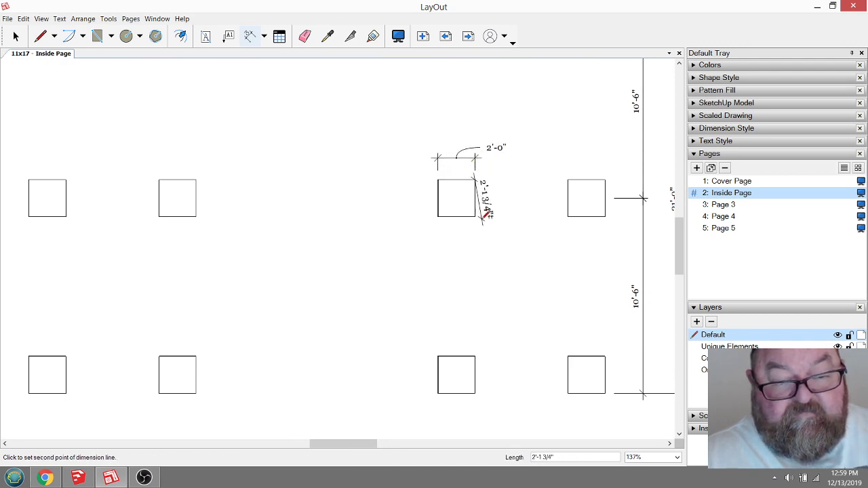
left_click(475, 216)
left_click(497, 211)
Change both pier dimension texts to read 2'-0" (TYP)
double_click(511, 147)
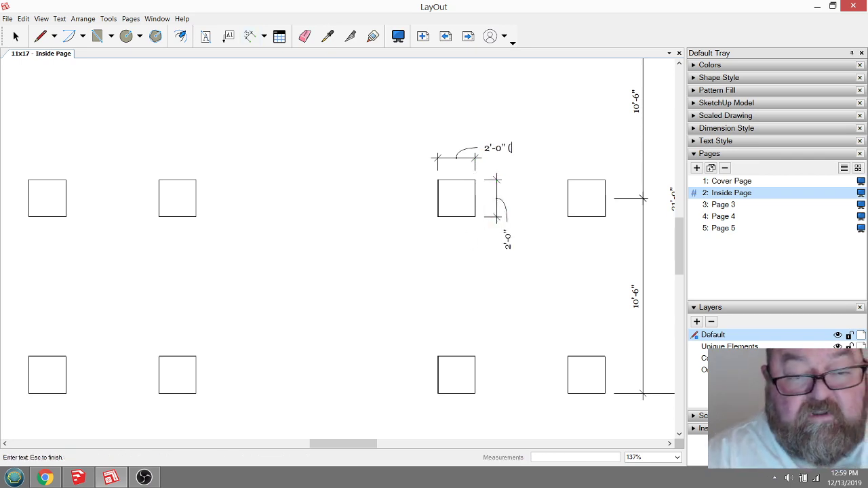
type("(TYP)")
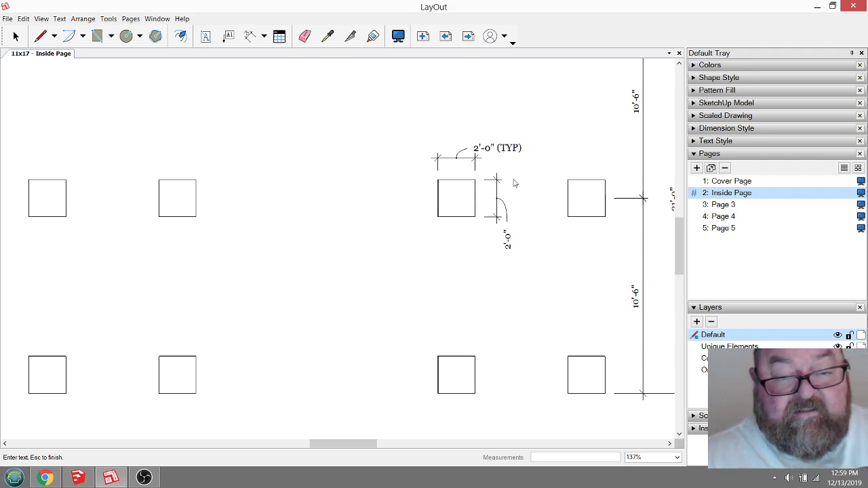
key("Escape")
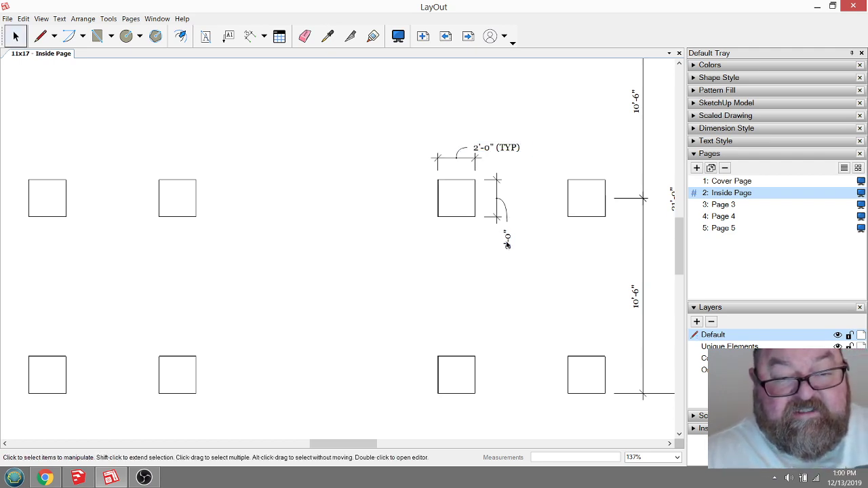
left_click(507, 242)
double_click(508, 241)
type("2'-0\"")
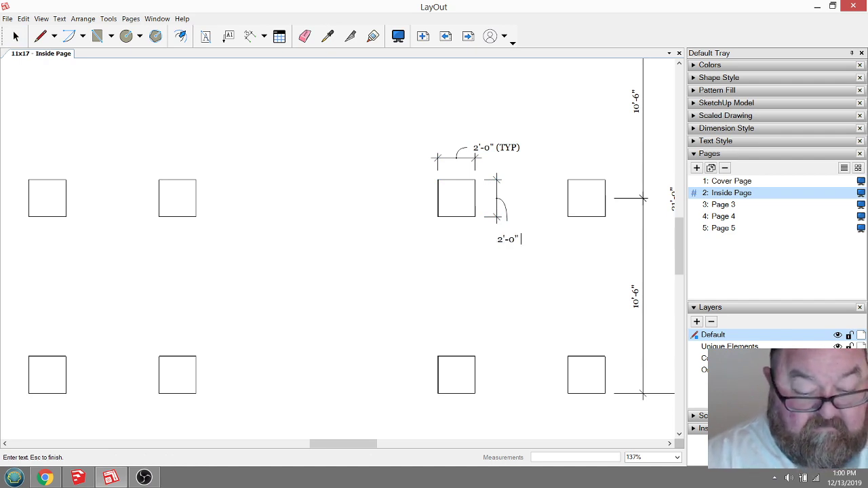
type(" (TYP)")
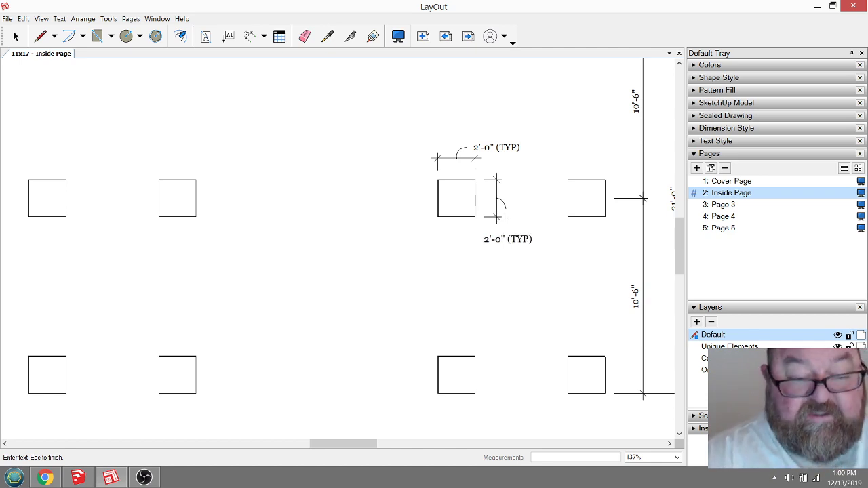
key("Escape")
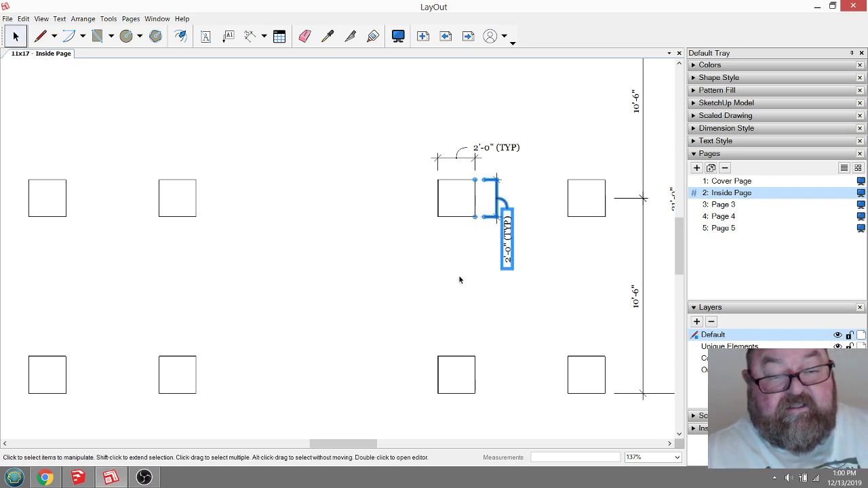
left_click(425, 271)
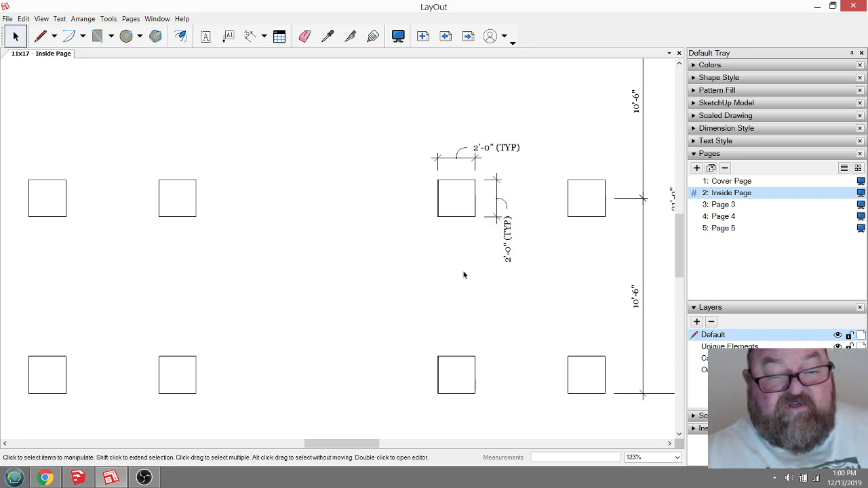
scroll(437, 283, "down", 5)
scroll(398, 239, "down", 1)
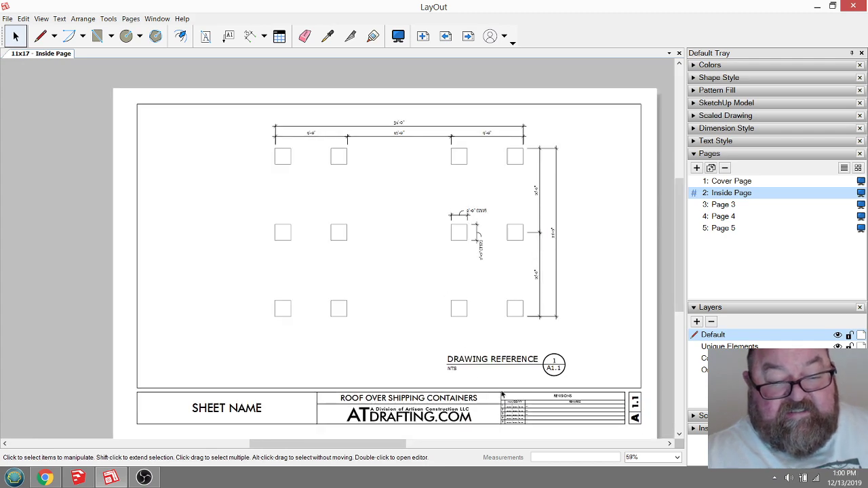
Change the drawing title text from DRAWING REFERENCE to PIER LAYOUT
scroll(495, 335, "up", 2)
left_click(500, 329)
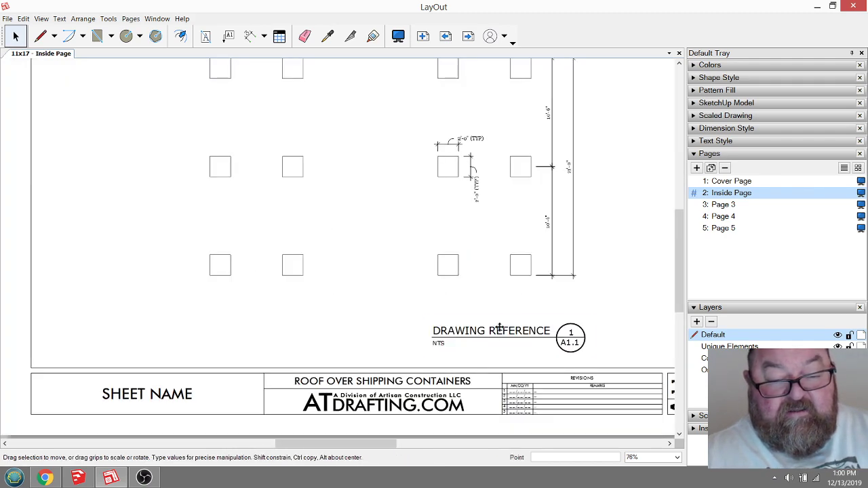
double_click(500, 329)
double_click(501, 329)
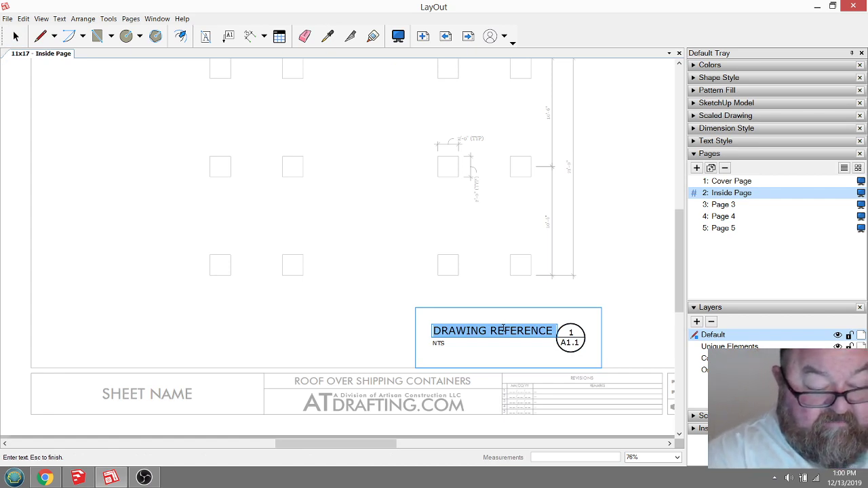
type("f")
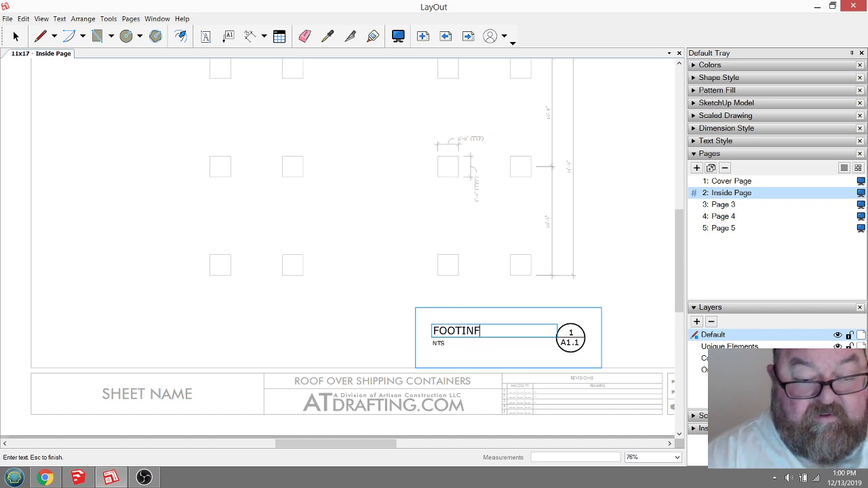
key("BackSpace")
key("BackSpace")
key("BackSpace")
key("BackSpace")
key("BackSpace")
key("BackSpace")
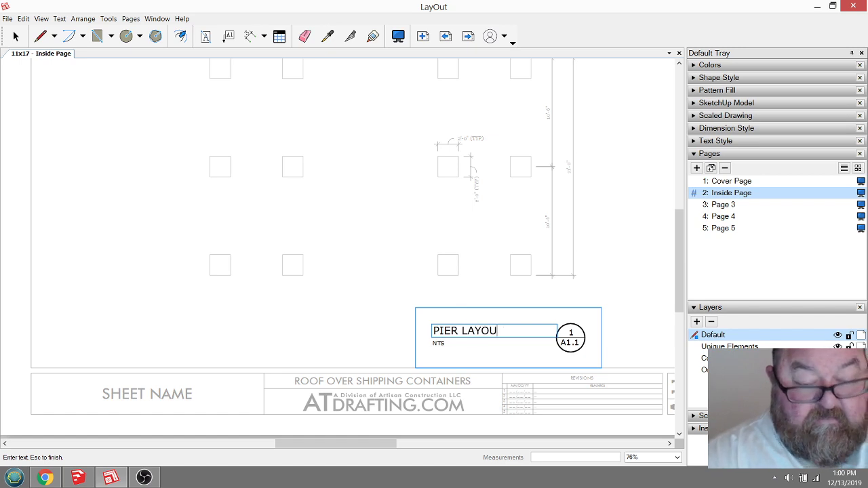
key("Escape")
Replace the NTS scale note with 1/4" - 1'-0"
double_click(439, 344)
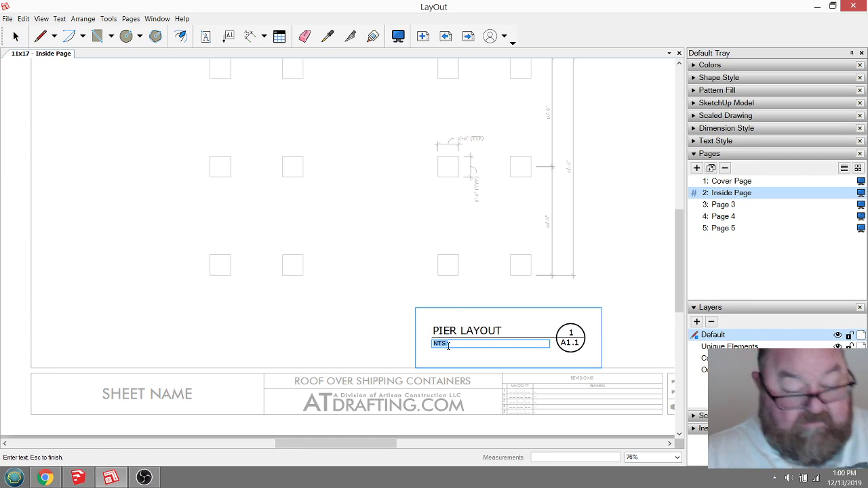
type("1/4")
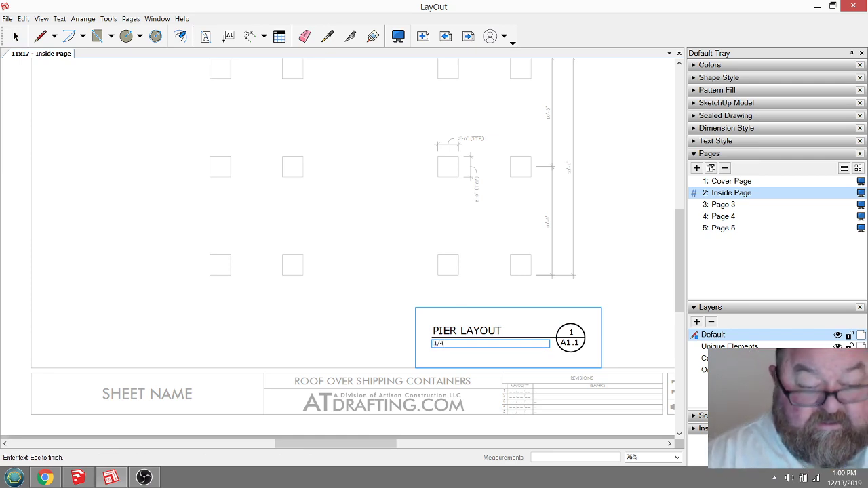
type("\" - 1'")
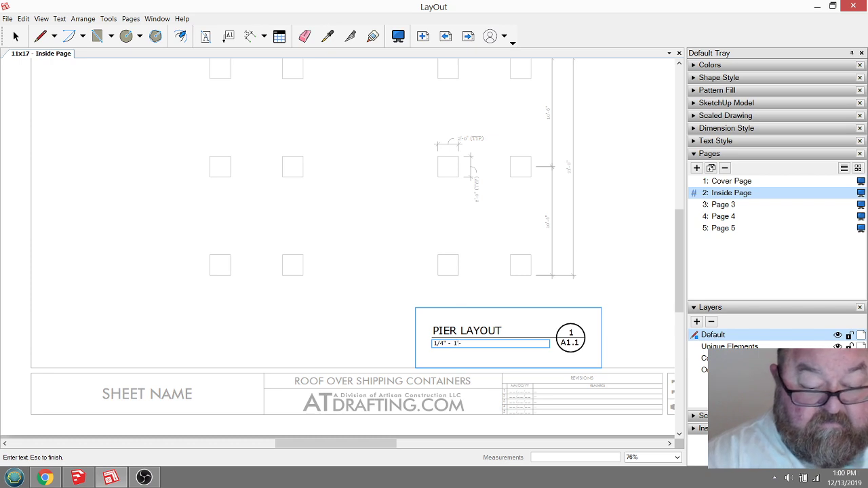
type("-0\"")
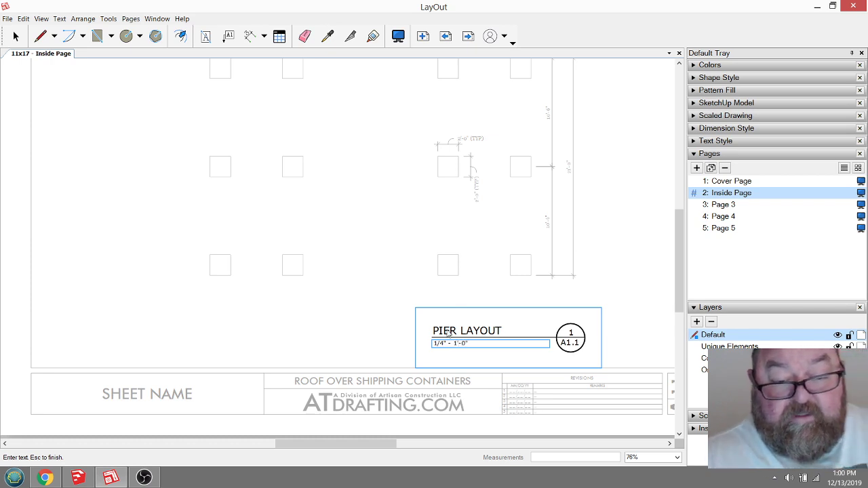
key("Escape")
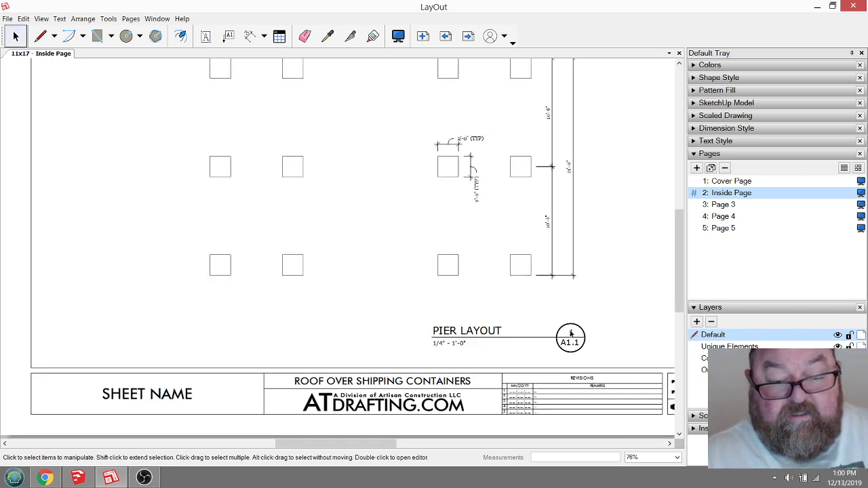
scroll(576, 336, "down", 1)
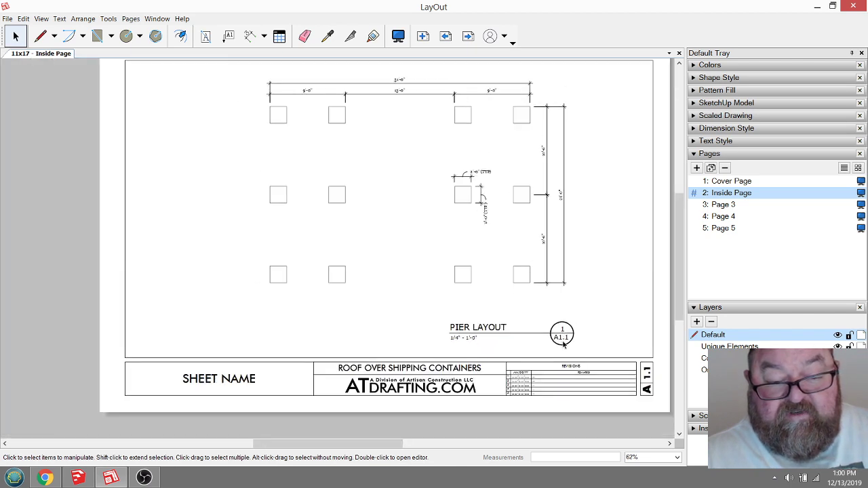
scroll(282, 323, "down", 1)
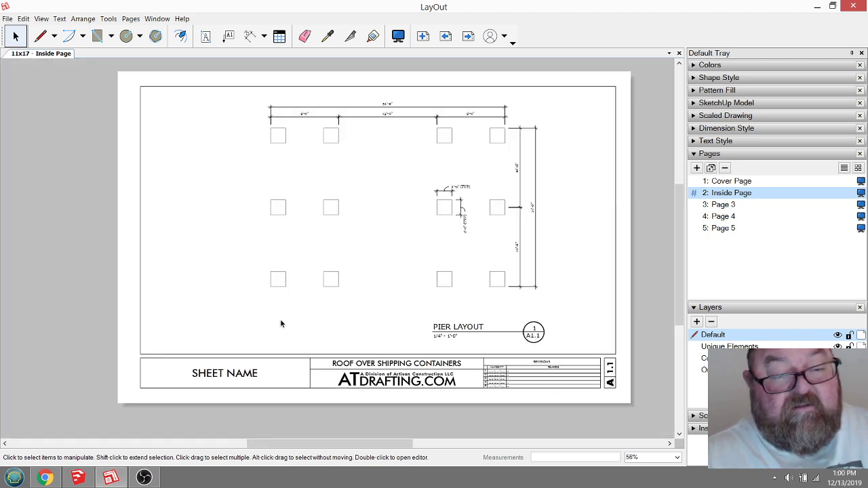
Copy the pier plan viewport and paste it in place on Page 3
left_click(331, 208)
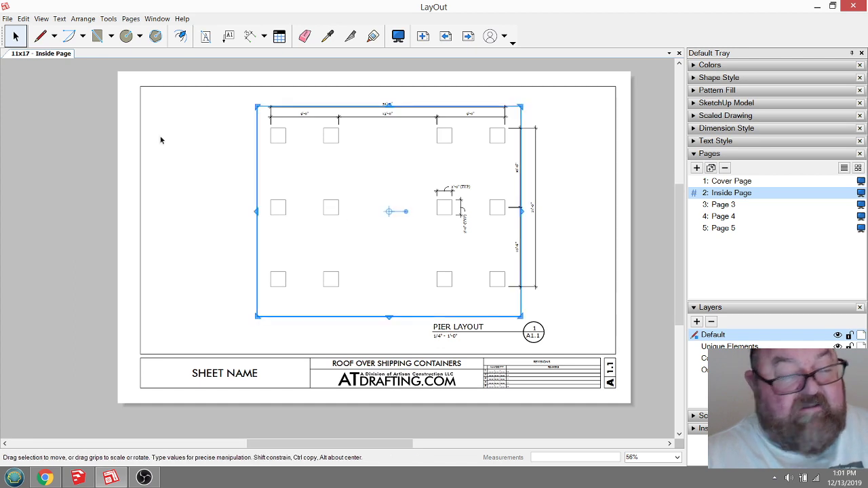
left_click(23, 19)
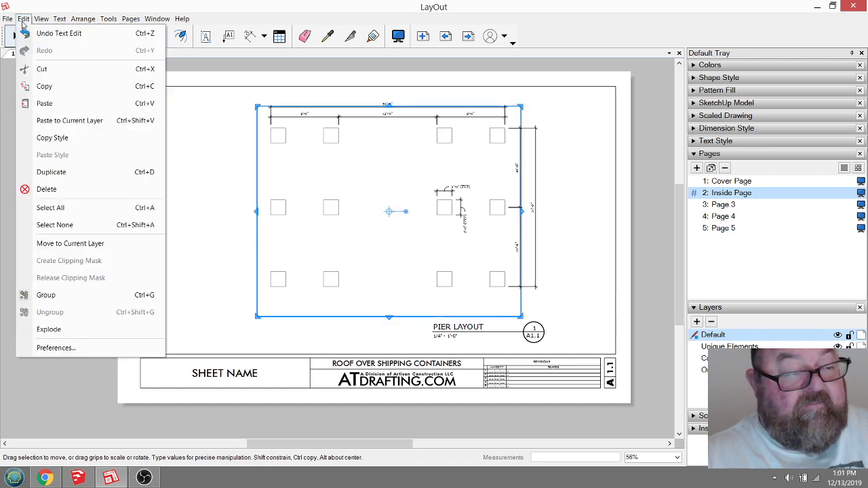
left_click(42, 87)
left_click(724, 204)
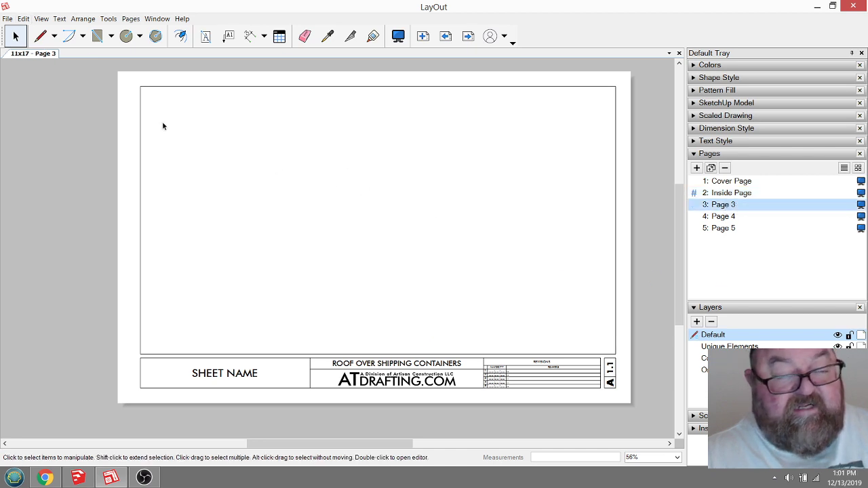
left_click(23, 19)
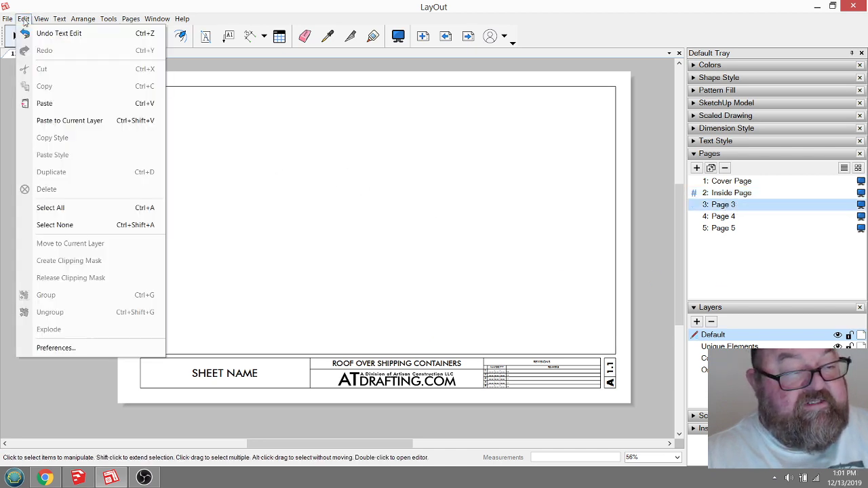
left_click(46, 122)
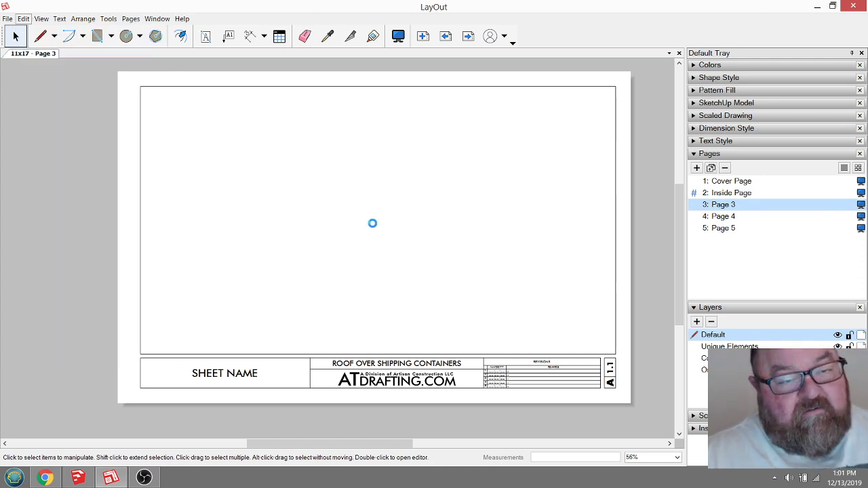
Set the pasted viewport to the Plan Containers scene and fit the page in view
right_click(332, 201)
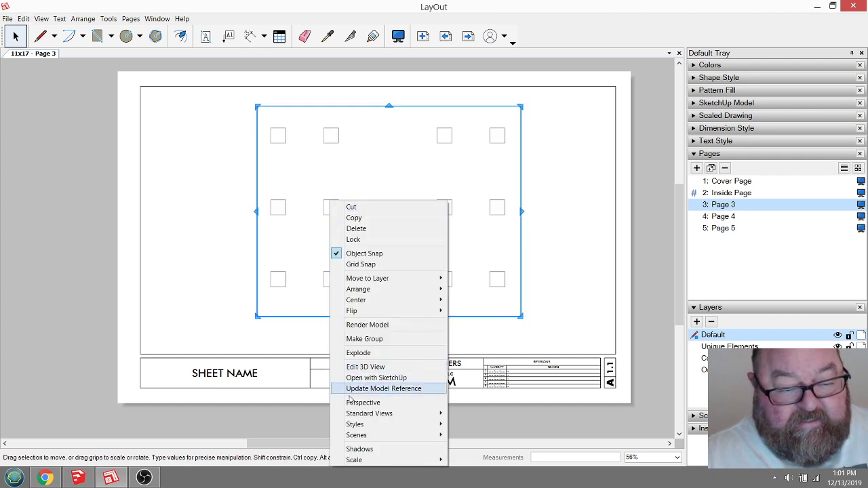
mouse_move(362, 440)
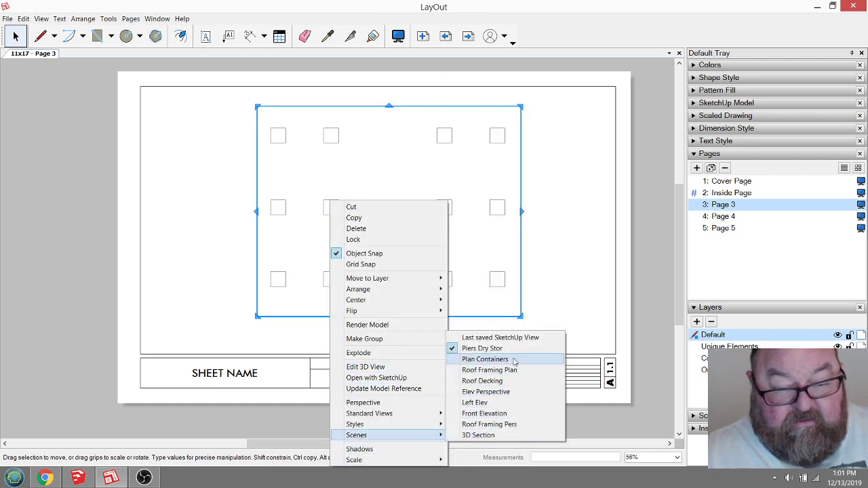
left_click(484, 359)
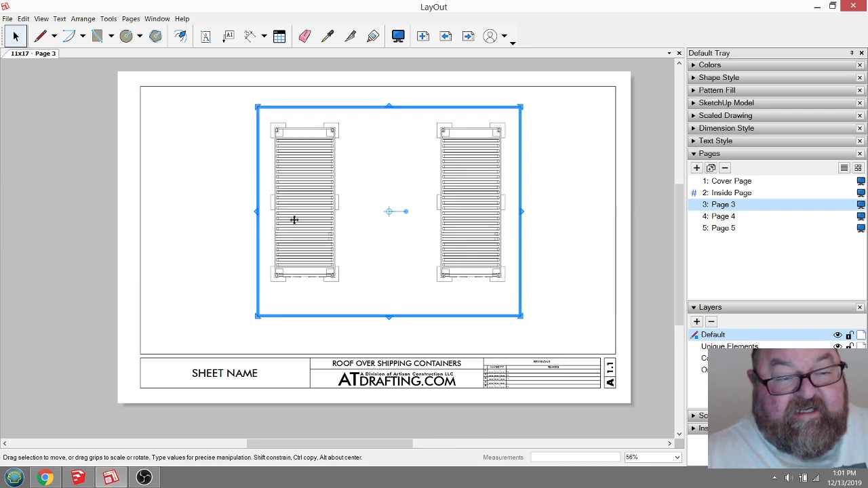
left_click(226, 205)
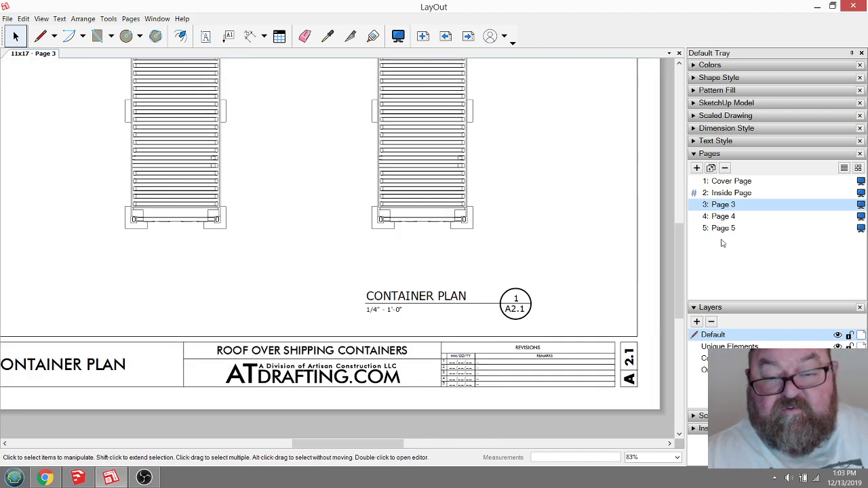
scroll(574, 296, "down", 3)
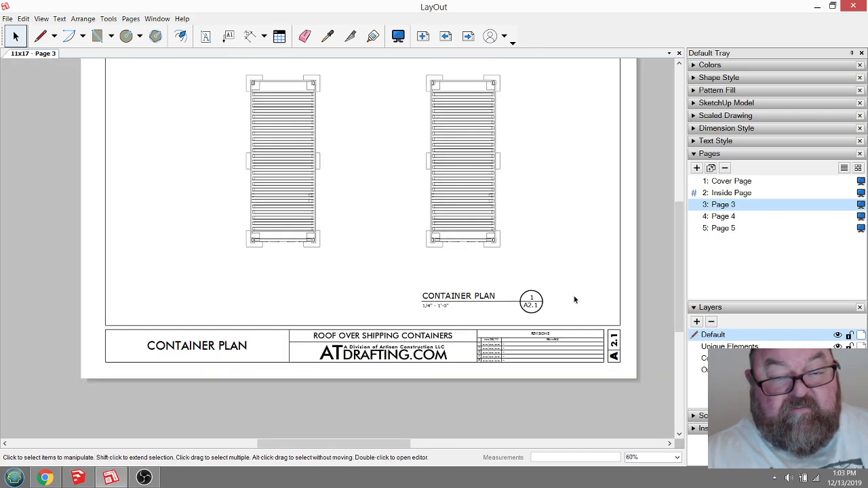
scroll(540, 104, "up", 1)
scroll(532, 228, "down", 2)
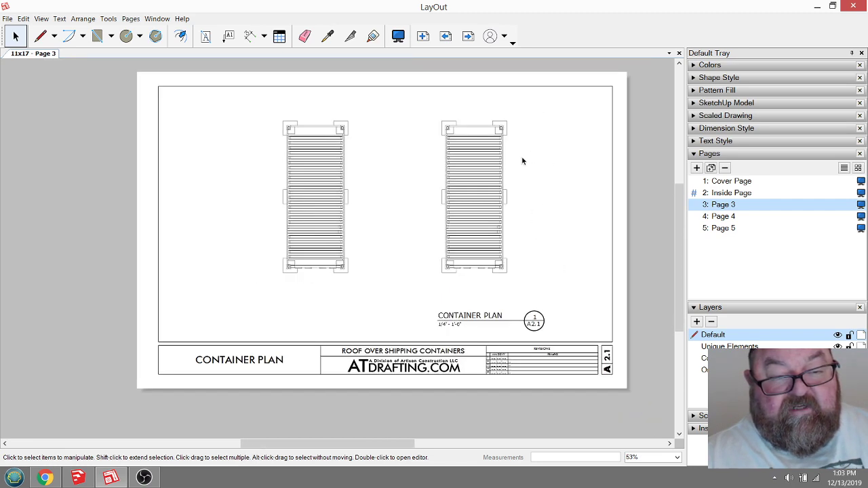
scroll(550, 319, "up", 1)
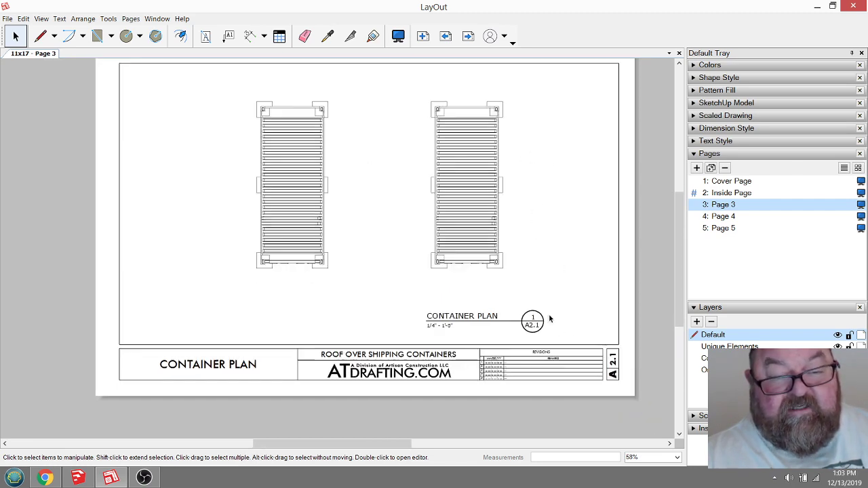
scroll(527, 268, "down", 2)
scroll(526, 234, "up", 2)
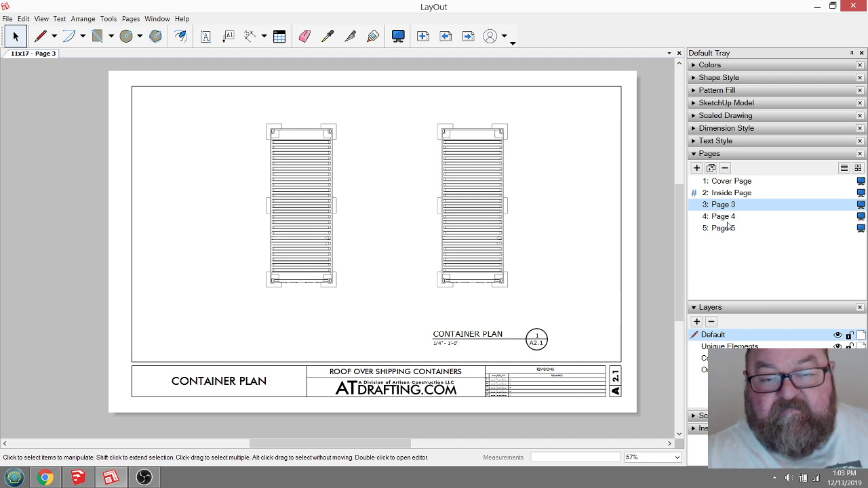
Copy the container plan model view from Page 3 and paste it onto Page 4
left_click(727, 220)
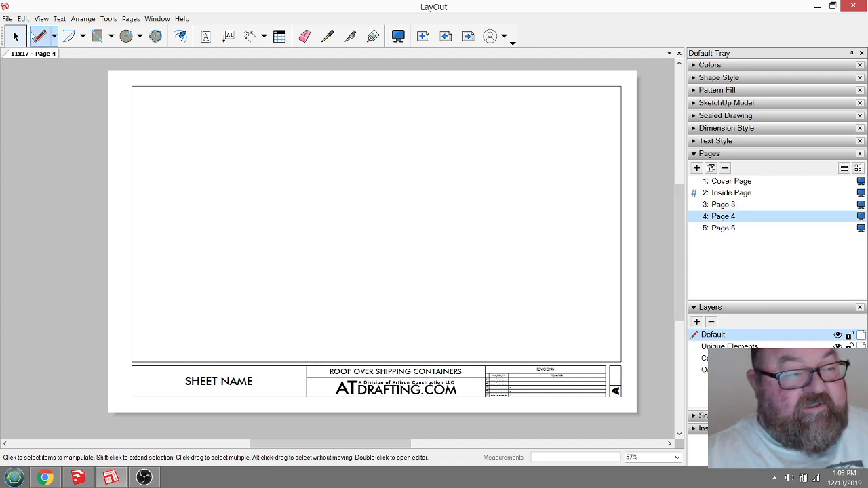
left_click(23, 19)
left_click(109, 19)
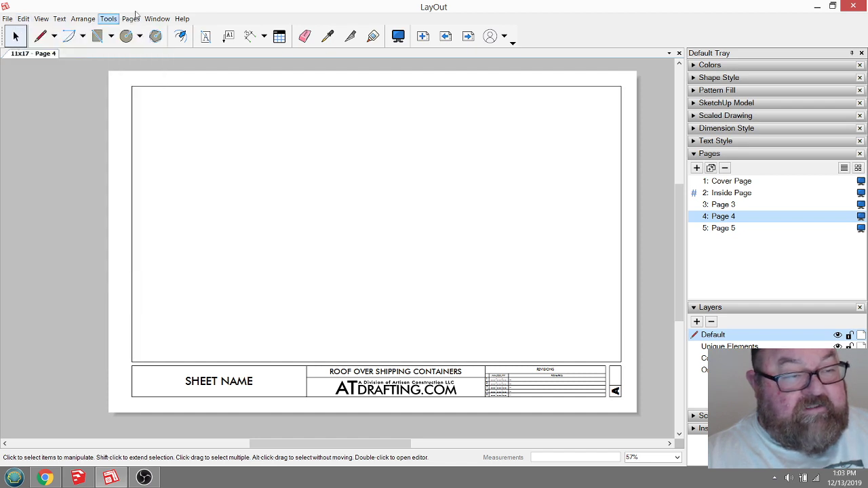
left_click(709, 204)
left_click(307, 195)
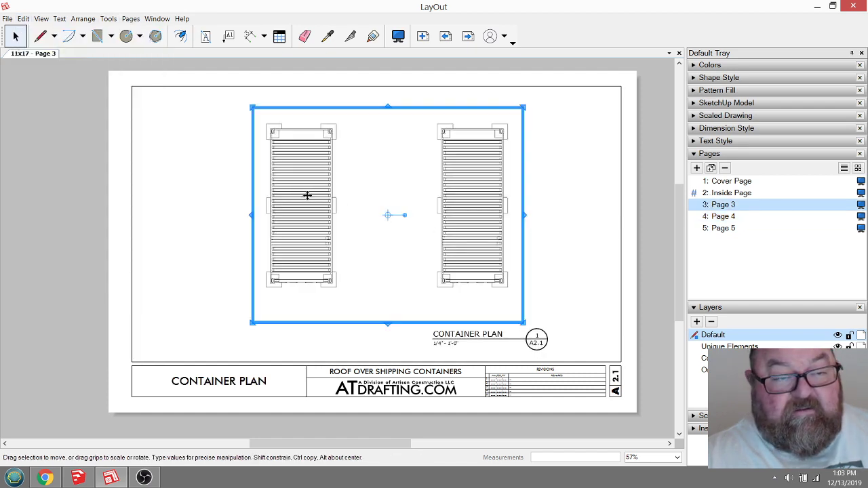
right_click(307, 195)
left_click(316, 212)
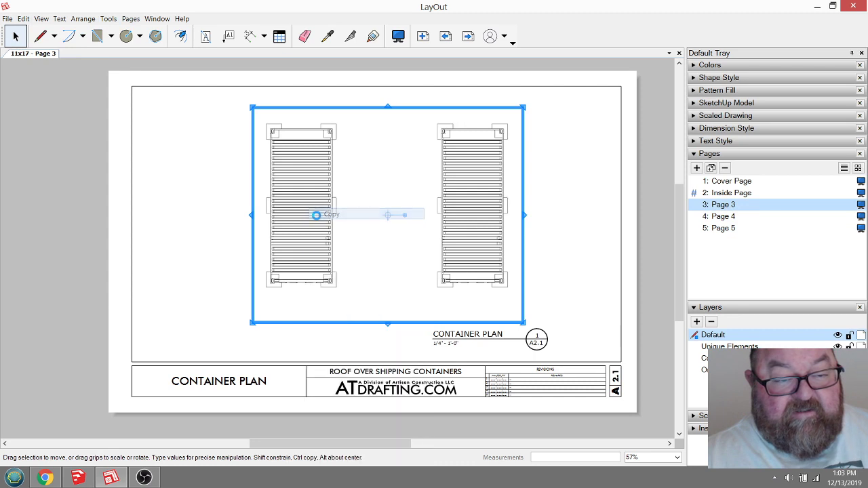
left_click(722, 216)
right_click(350, 195)
left_click(366, 201)
Set the pasted view to the Roof Framing Plan scene
right_click(323, 201)
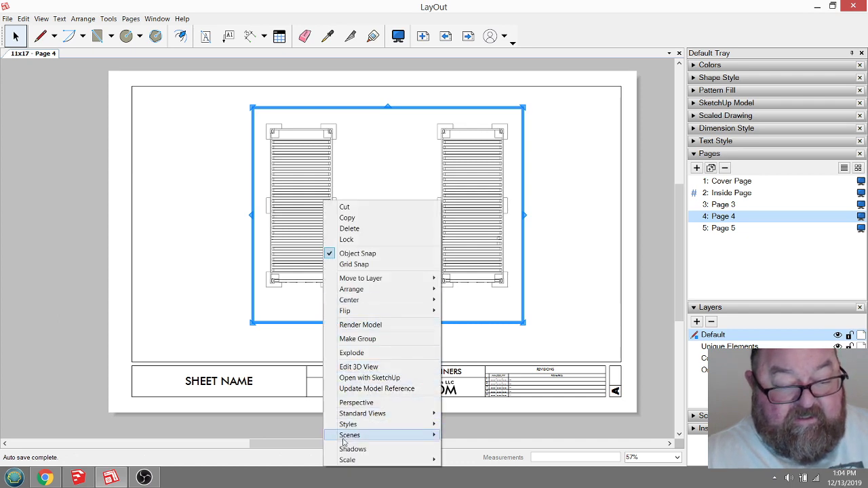
mouse_move(371, 438)
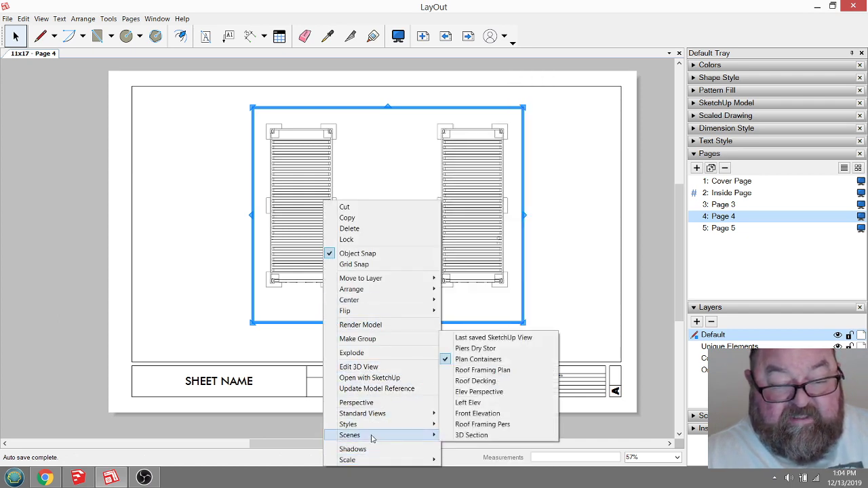
left_click(478, 369)
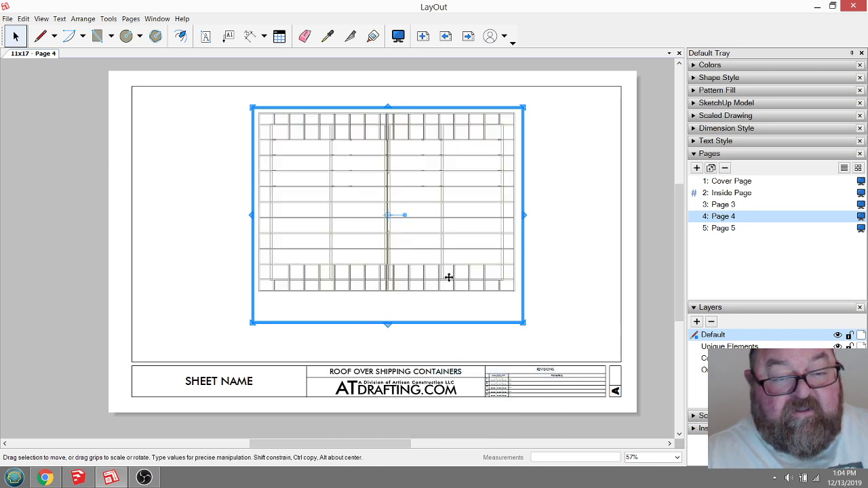
left_click(237, 218)
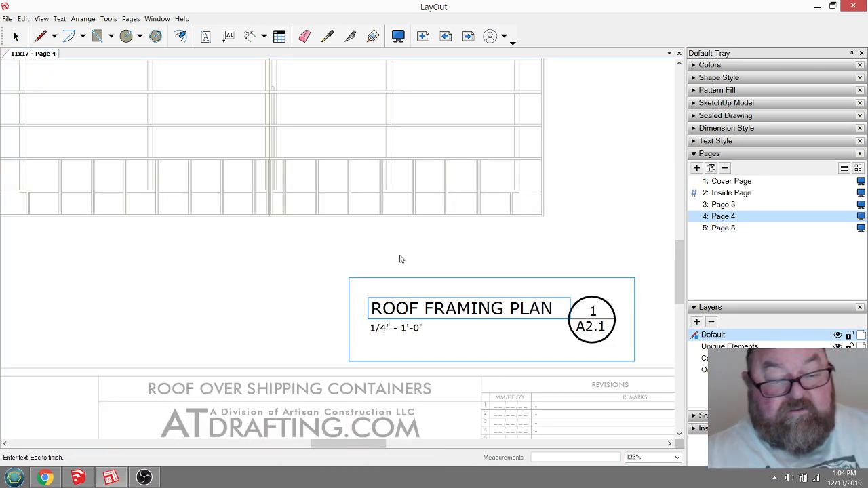
left_click(398, 254)
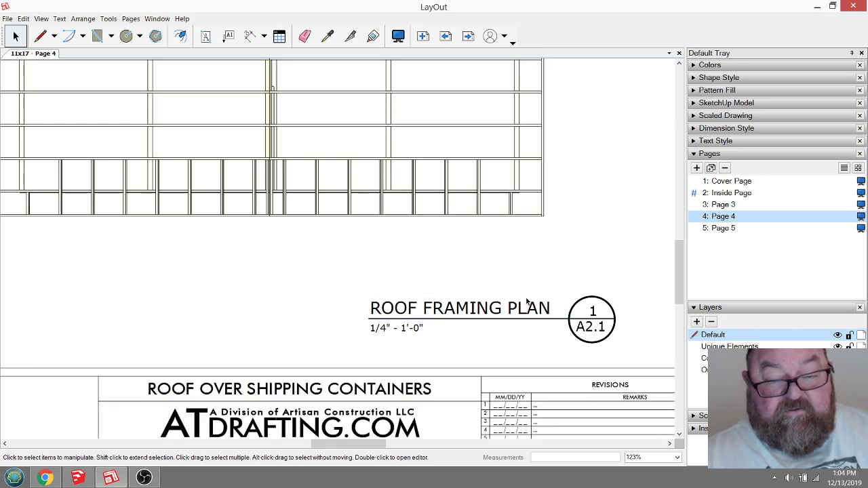
scroll(527, 301, "down", 5)
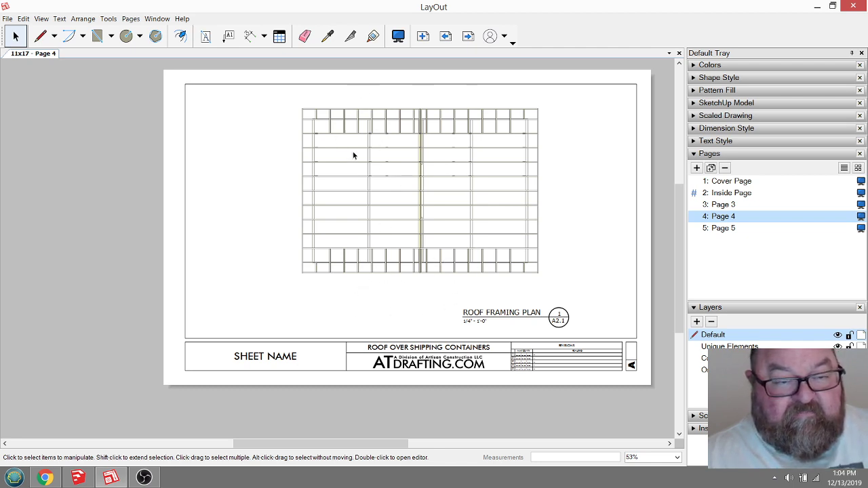
Replace the SHEET NAME placeholder in Page 4's title block with ROOF FRAMING PLAN
left_click(278, 354)
double_click(278, 354)
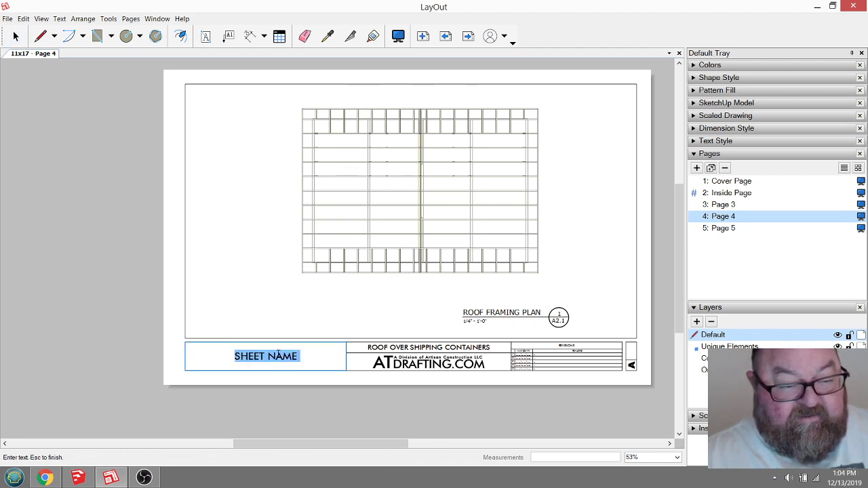
type("RO")
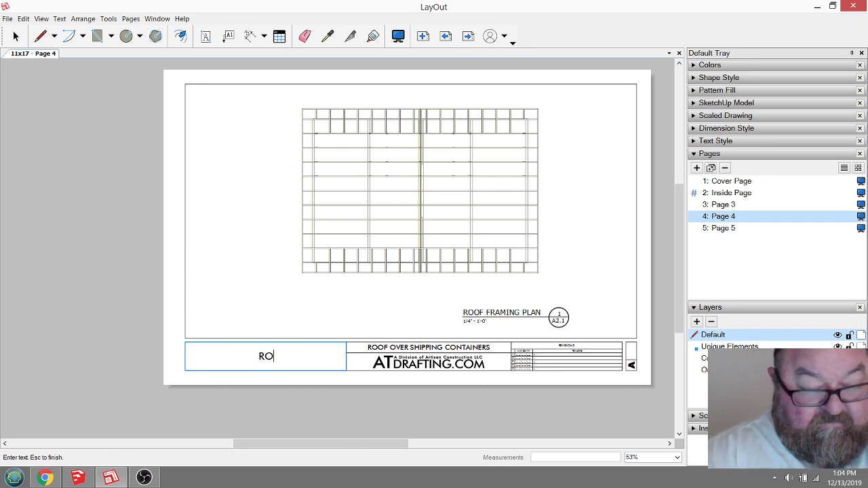
type("OF FRAM")
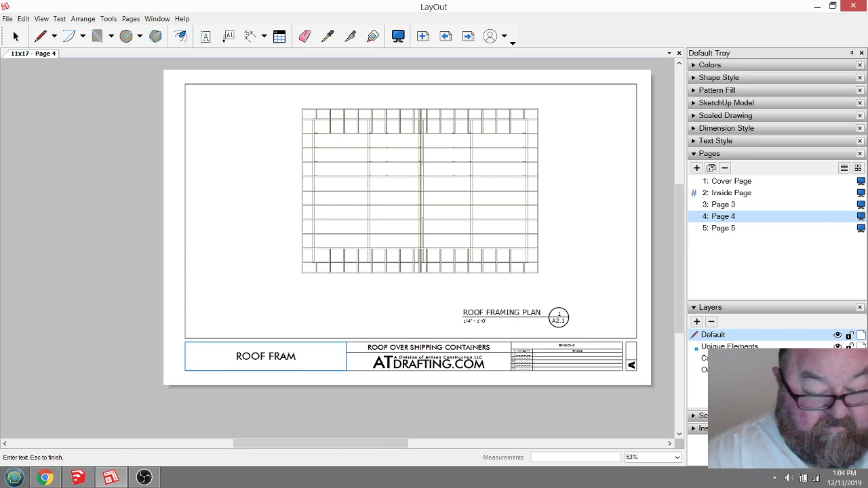
type("ING PLAN")
key("Escape")
scroll(589, 316, "up", 1)
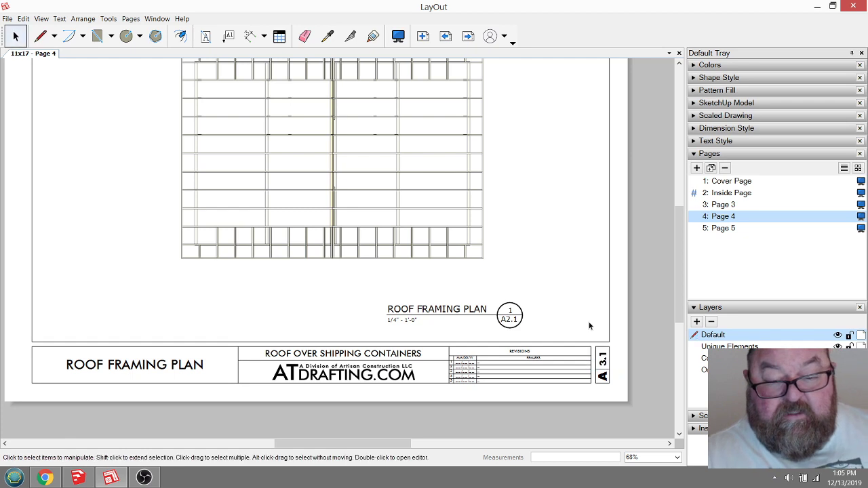
scroll(588, 305, "down", 1)
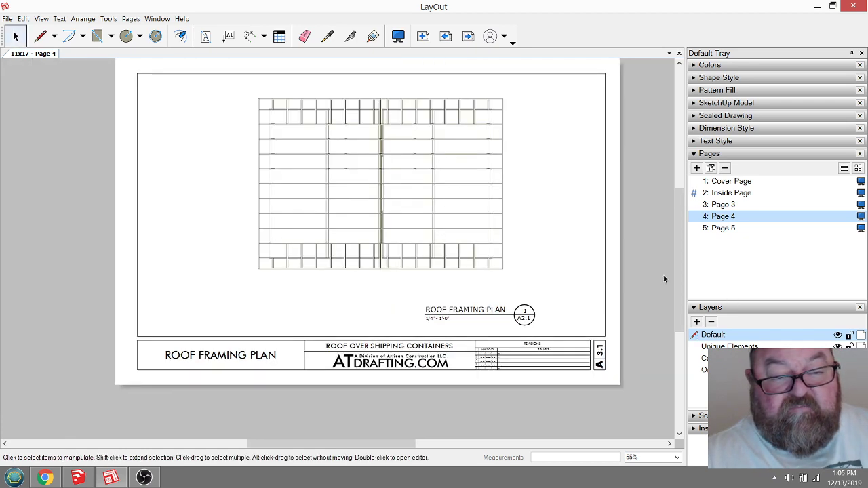
Go to the Page 5 notes sheet and scroll over its Drawing Notes
left_click(724, 229)
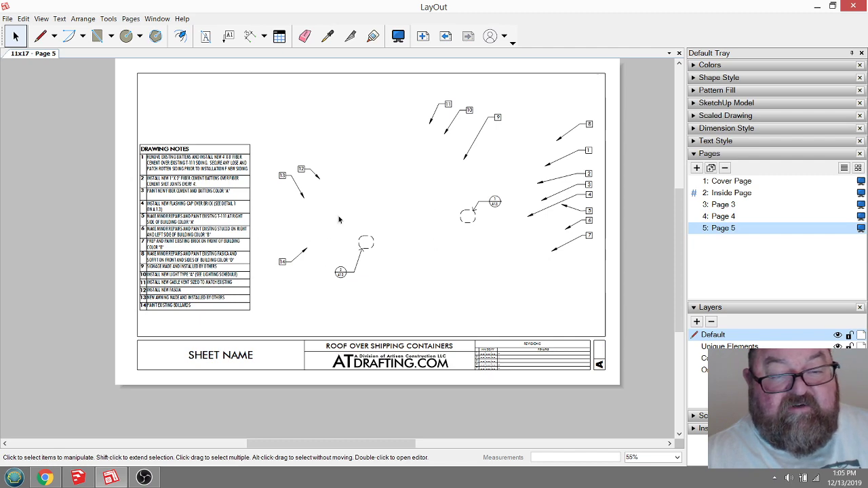
scroll(568, 199, "up", 5)
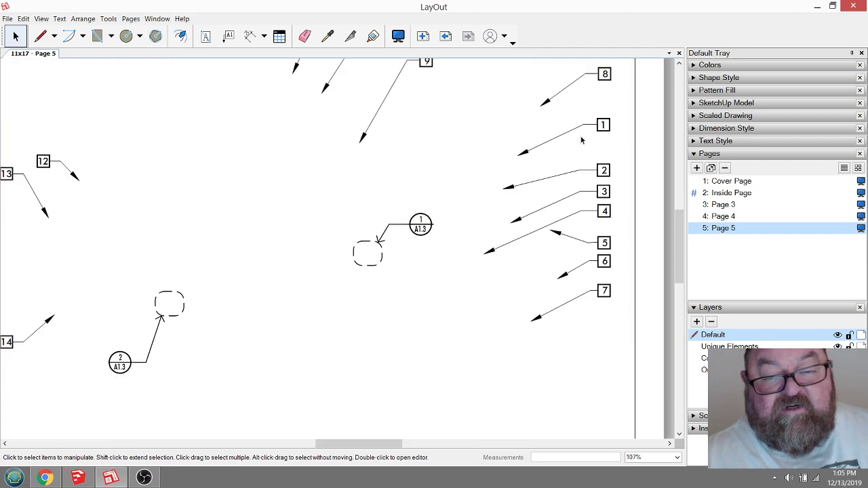
scroll(594, 248, "up", 1)
scroll(607, 281, "down", 4)
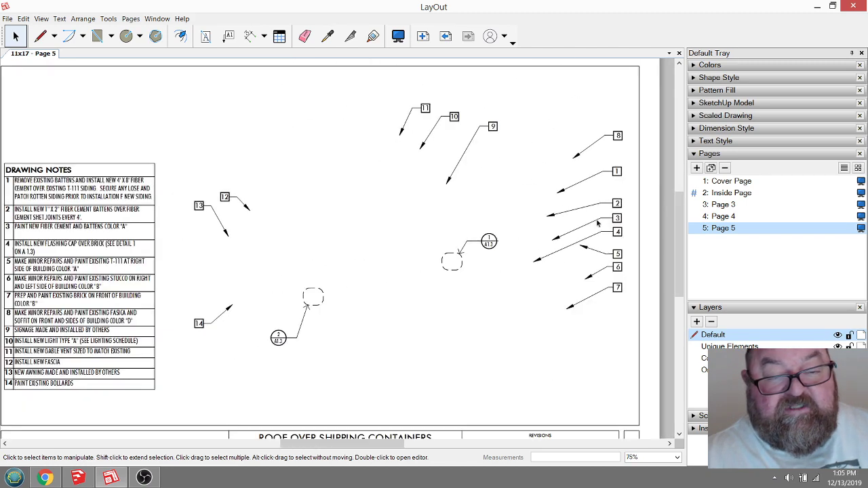
scroll(469, 140, "up", 1)
scroll(469, 139, "up", 2)
scroll(411, 138, "down", 2)
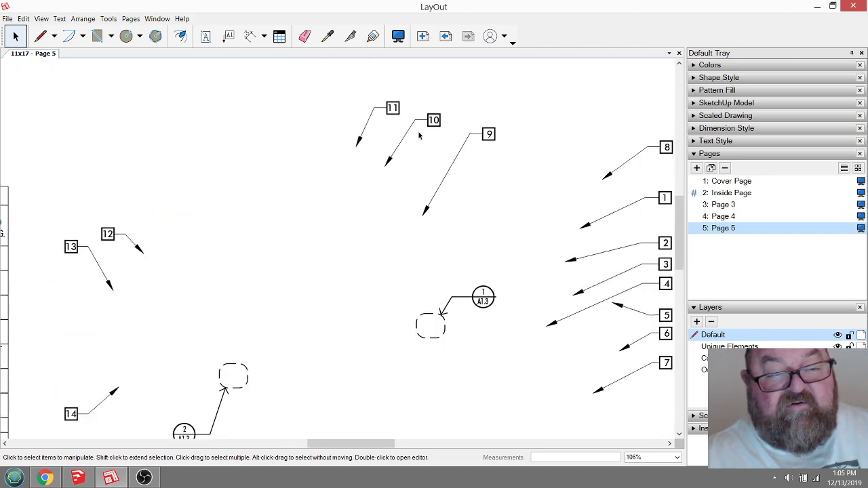
scroll(414, 109, "up", 3)
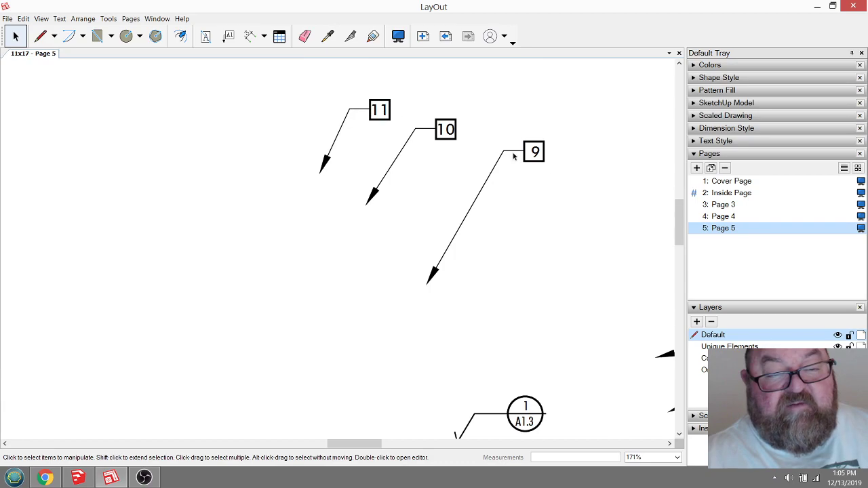
scroll(532, 168, "down", 4)
scroll(532, 171, "down", 3)
scroll(205, 314, "up", 5)
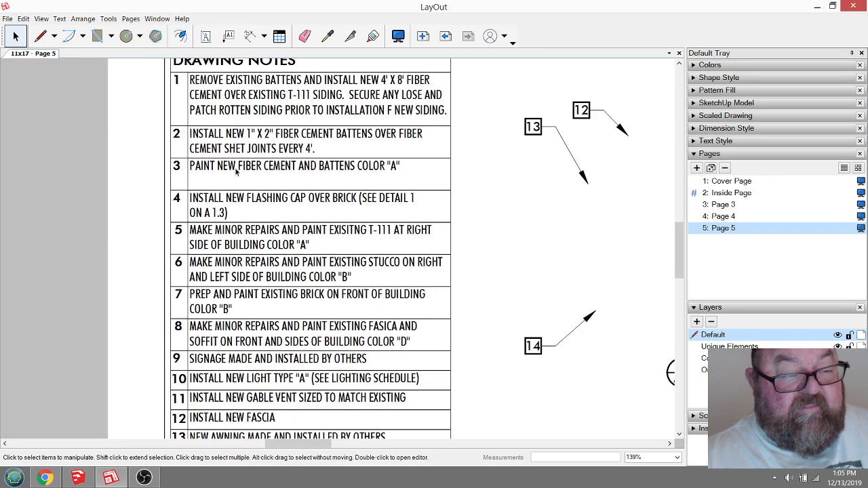
scroll(247, 209, "down", 1)
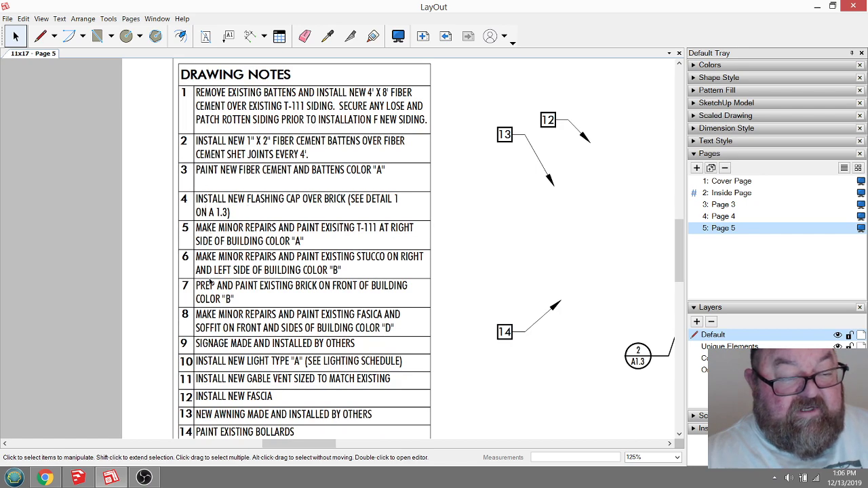
scroll(227, 211, "down", 2)
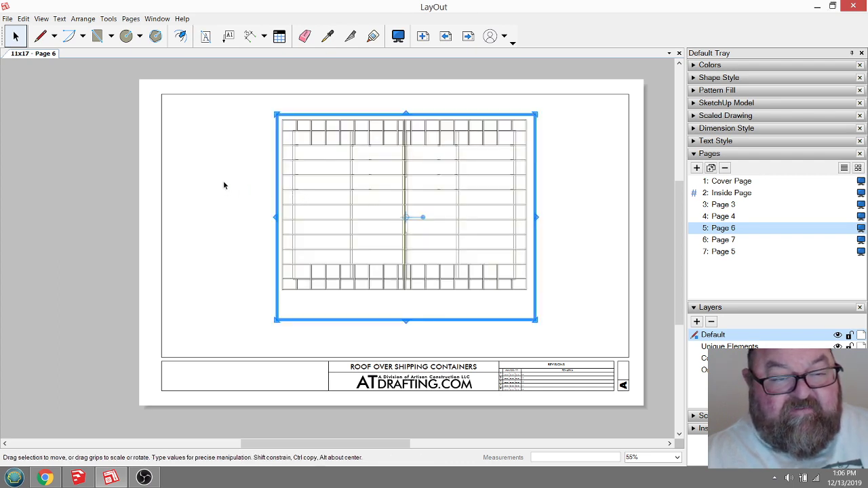
Set Page 6's model view to the Roof Decking scene and widen its frame to the right
right_click(369, 185)
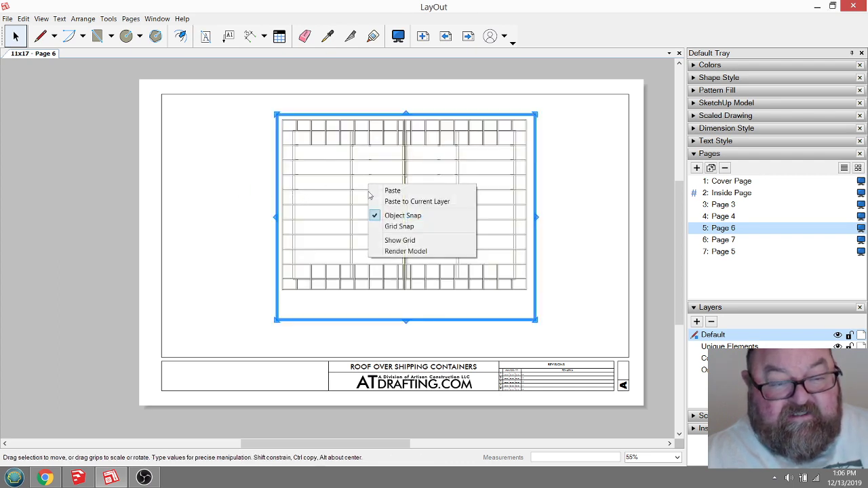
left_click(308, 220)
right_click(308, 220)
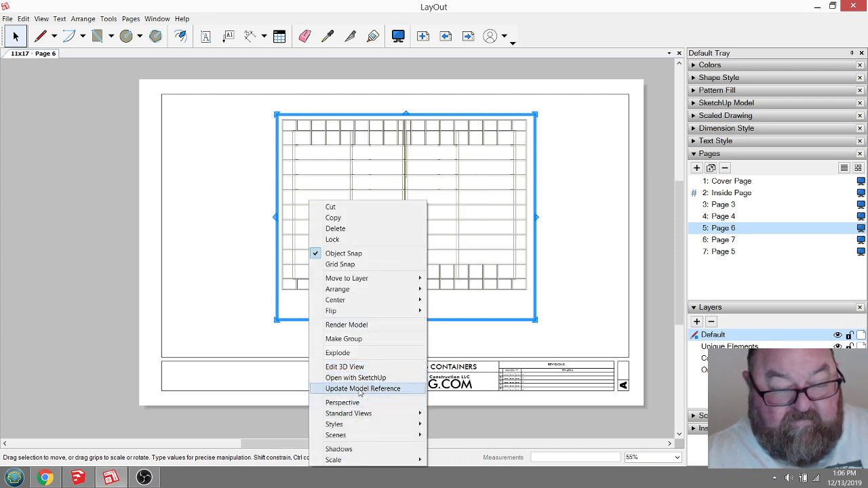
mouse_move(351, 435)
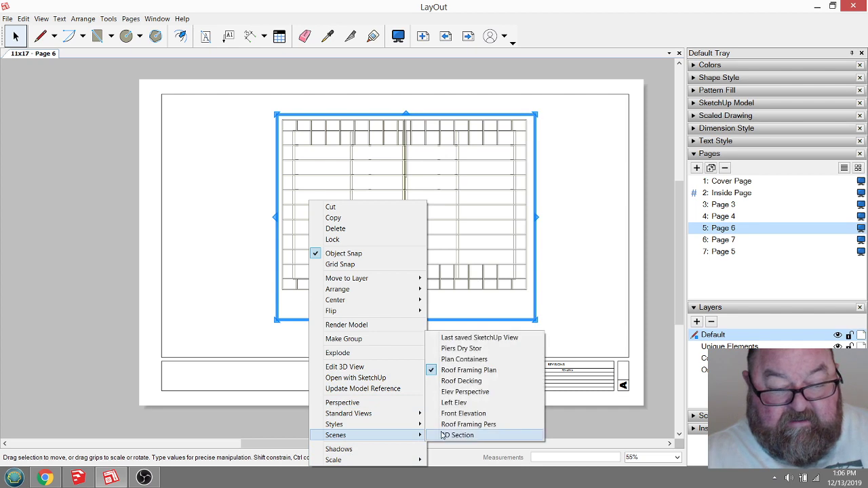
left_click(468, 381)
left_click(251, 182)
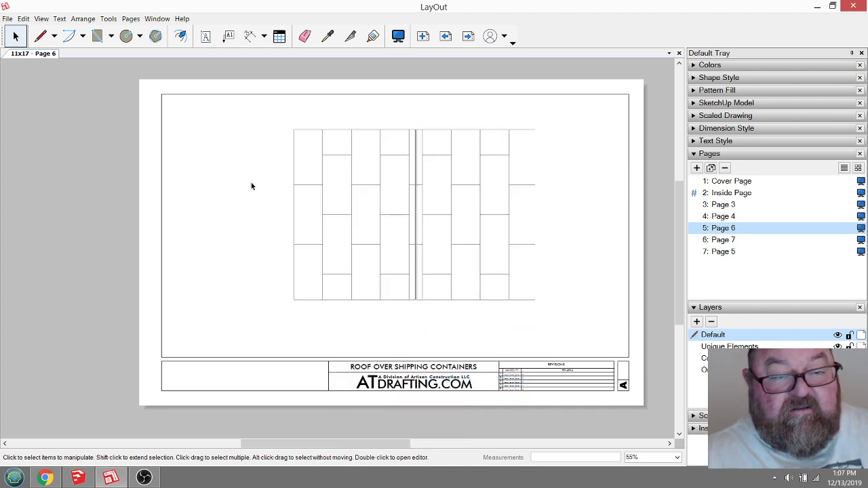
left_click(483, 228)
left_click_drag(535, 218, 558, 217)
left_click(249, 220)
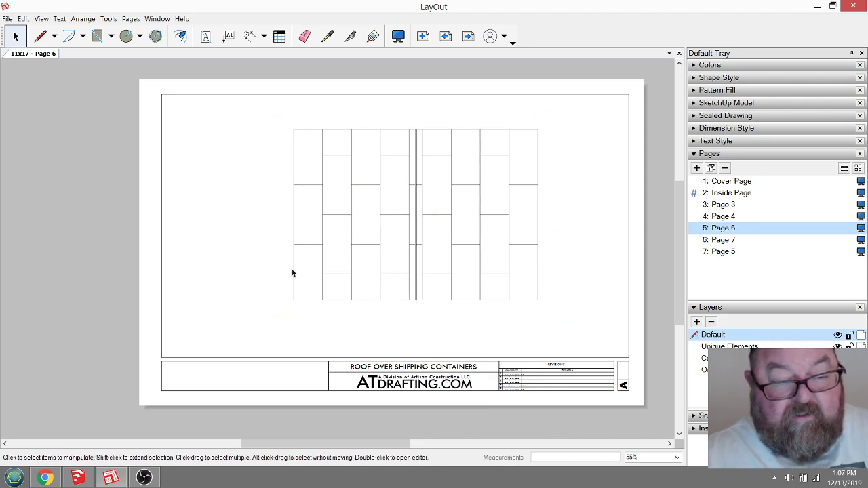
Rename the drawing label to ROOF DECKING PLAN, then go to Page 7
right_click(454, 322)
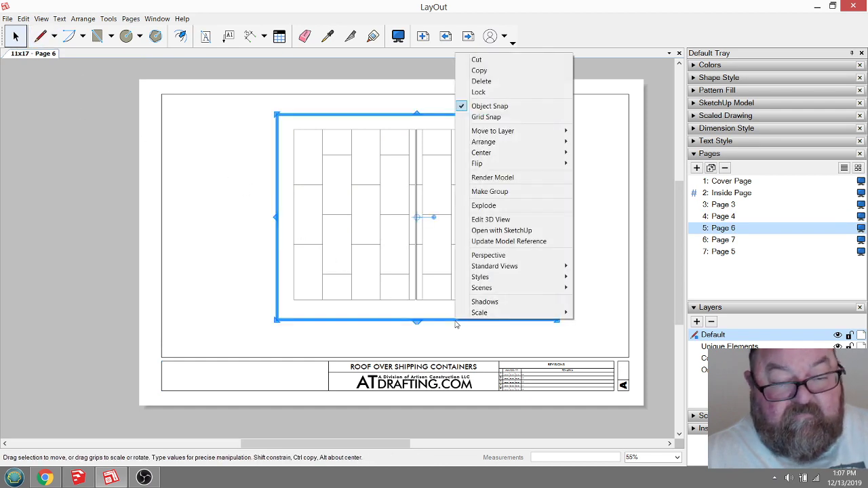
right_click(234, 256)
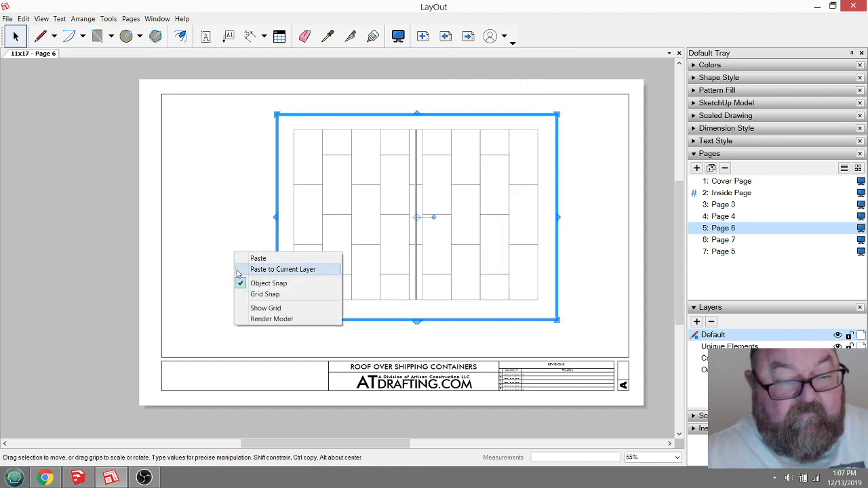
left_click(241, 271)
key("ctrl+z")
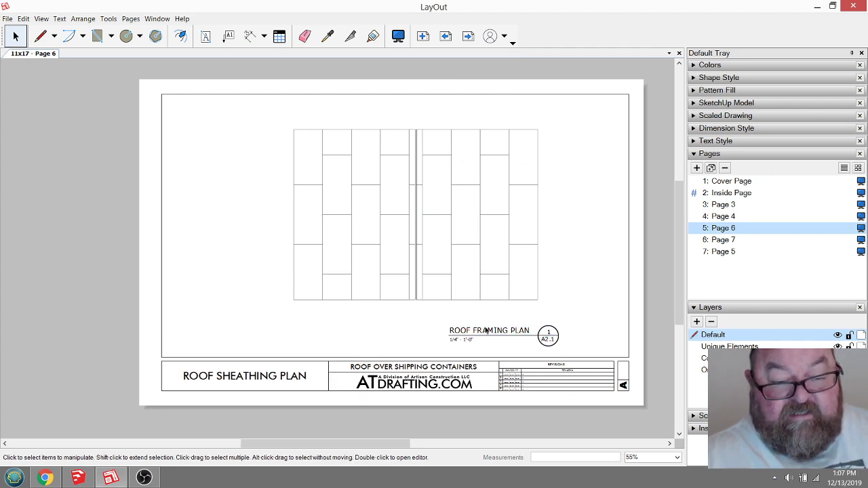
double_click(484, 331)
left_click(494, 330)
double_click(494, 329)
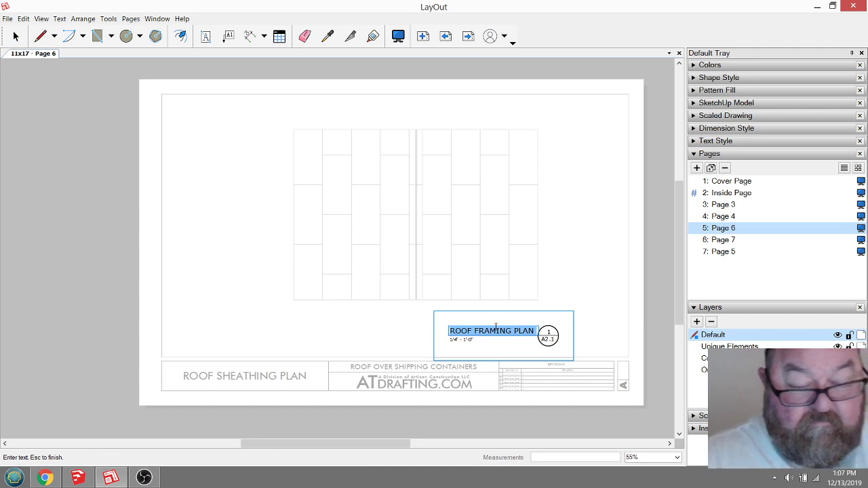
type("ROOF DECKING PLAN")
left_click(283, 332)
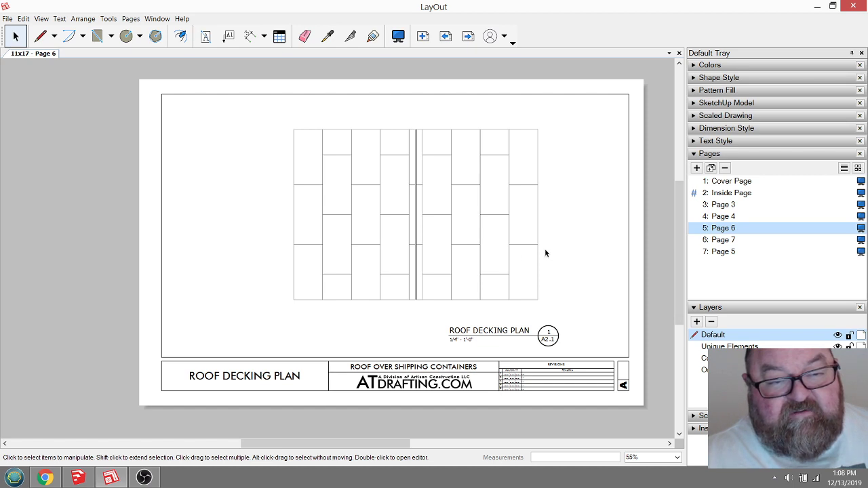
left_click(721, 242)
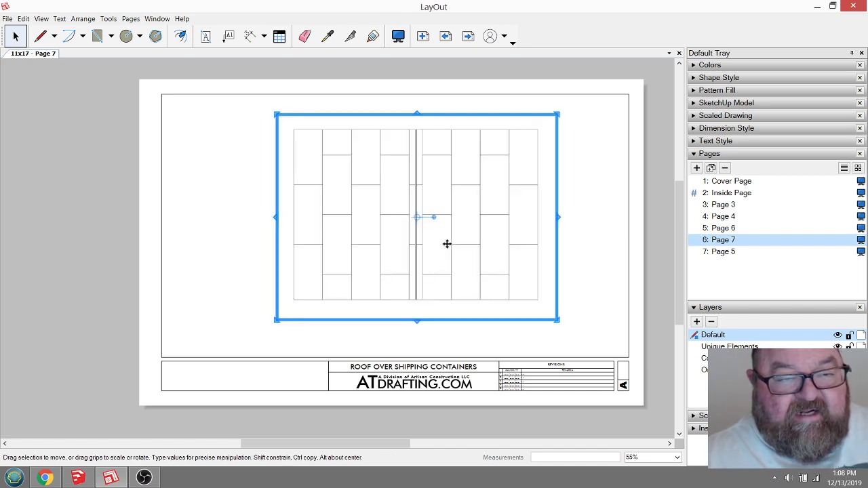
Set the Page 7 view to the Front Elevation scene at 1/4" = 1'0" and crop its empty top
right_click(447, 244)
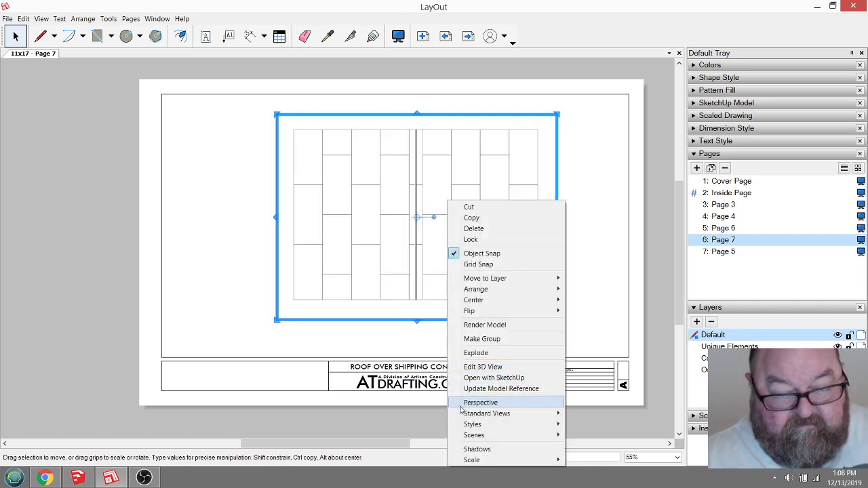
mouse_move(478, 435)
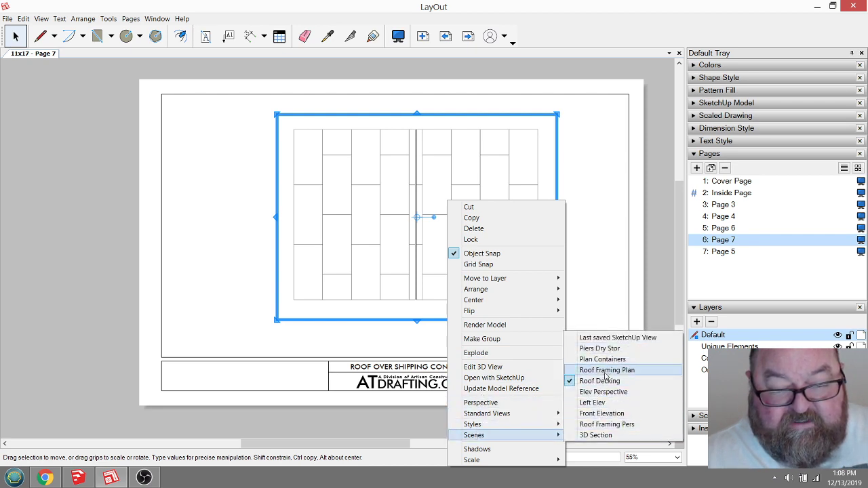
left_click(592, 402)
right_click(410, 234)
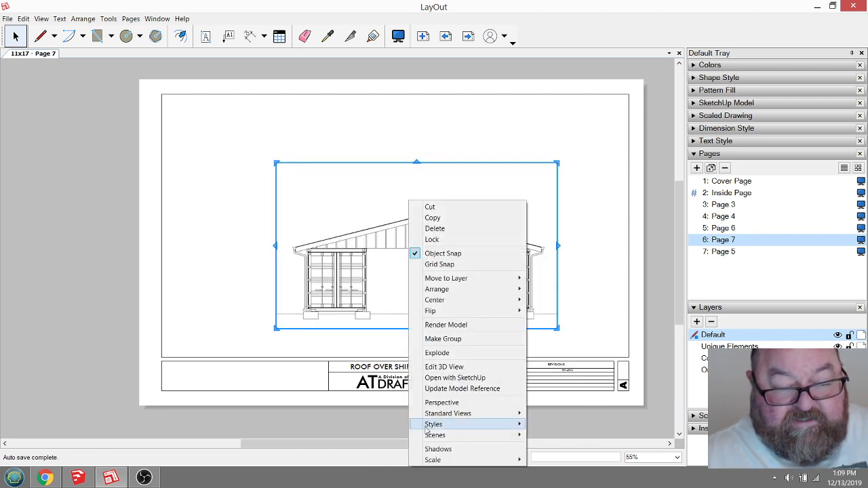
mouse_move(428, 461)
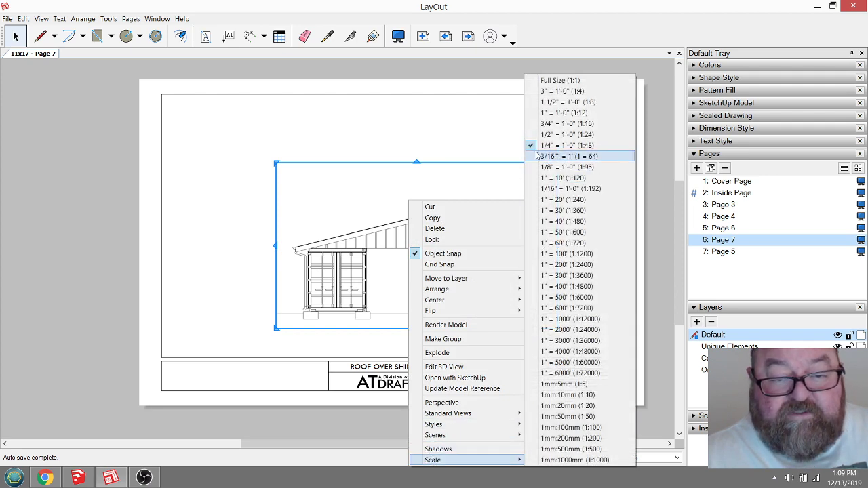
left_click(543, 146)
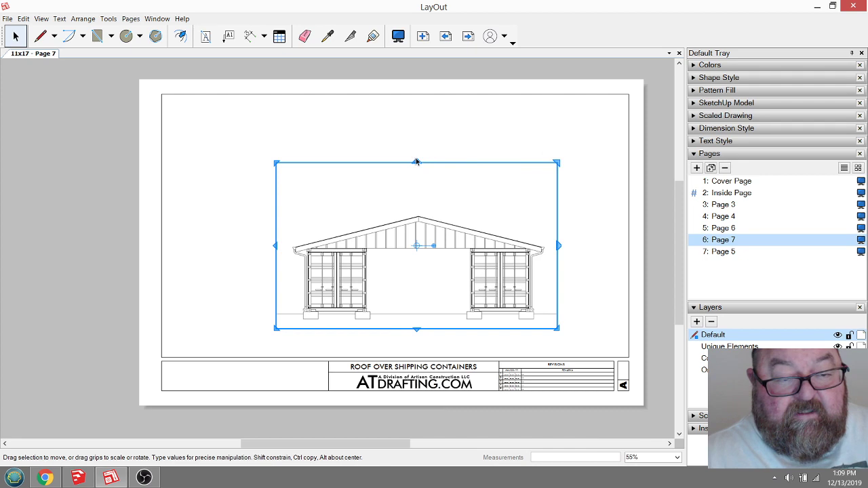
left_click_drag(417, 161, 416, 208)
Copy the elevation view higher on the sheet and switch the copy to the Left Elev scene
left_click_drag(432, 246, 432, 134)
right_click(425, 129)
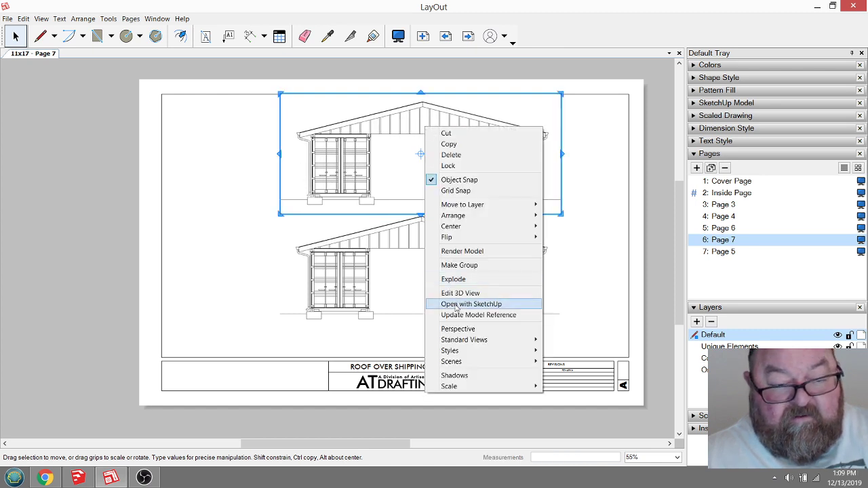
mouse_move(453, 366)
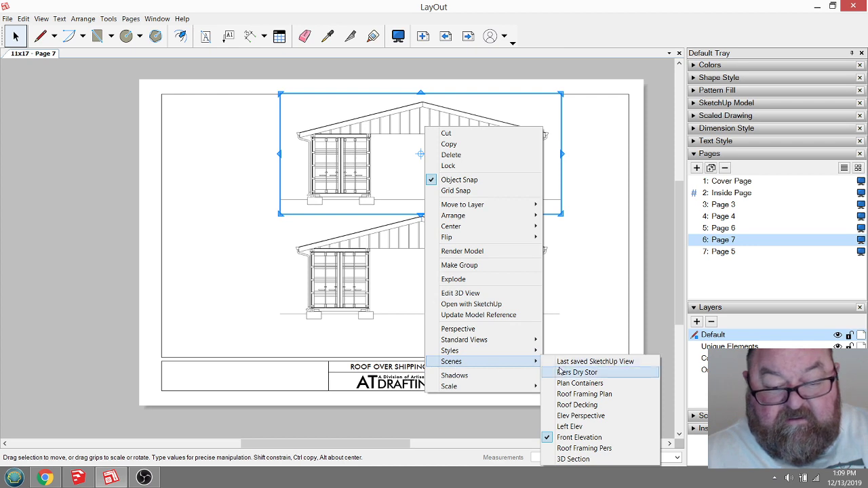
left_click(568, 426)
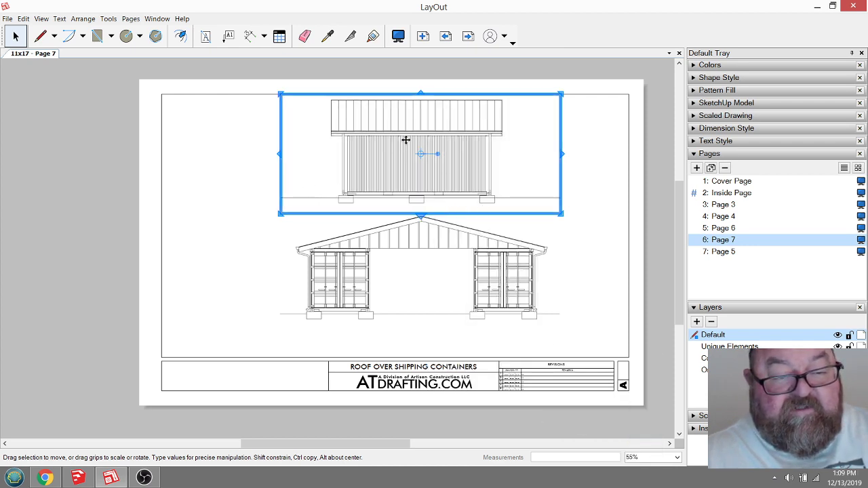
left_click(234, 178)
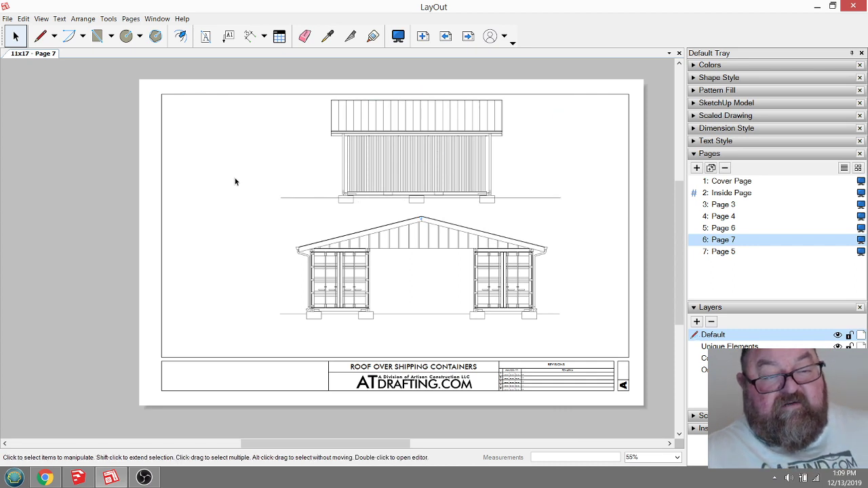
left_click(480, 255)
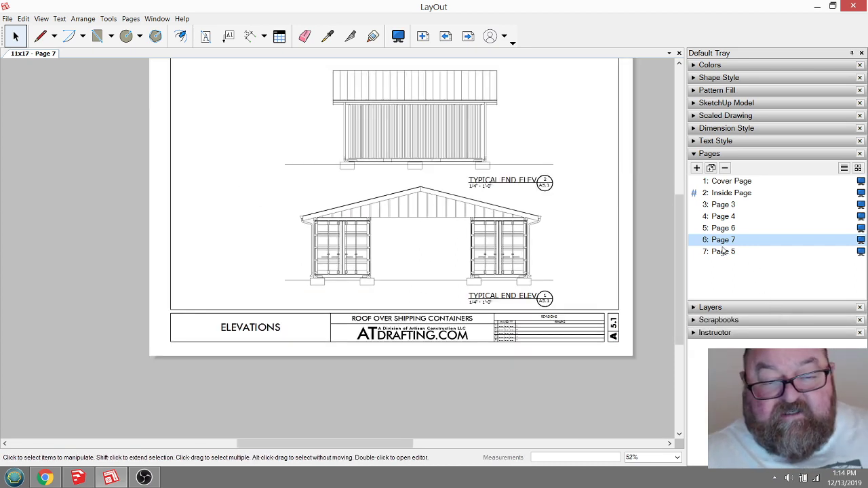
Add Page 8 as the building section sheet and set its view to the 3D Section scene
left_click(722, 251)
left_click(722, 240)
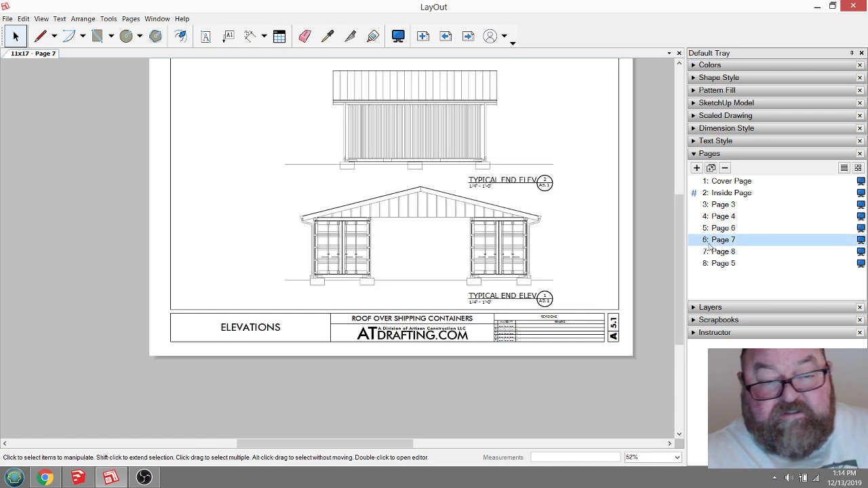
left_click(271, 326)
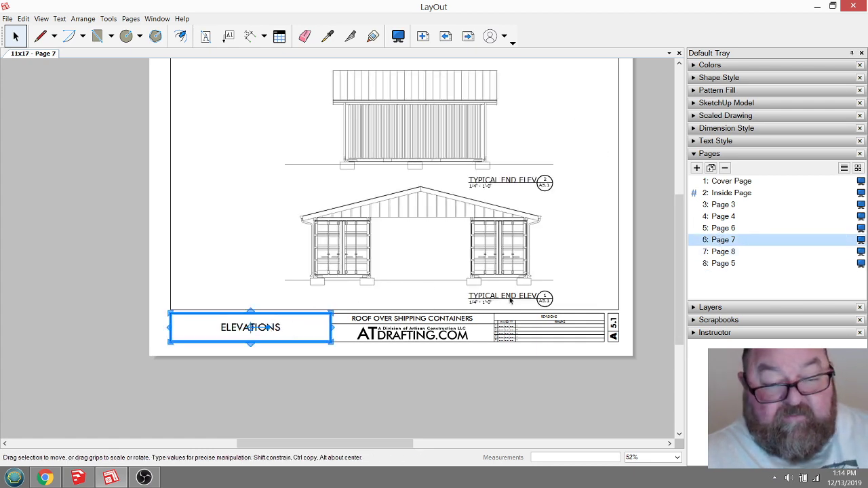
key("Page_Down")
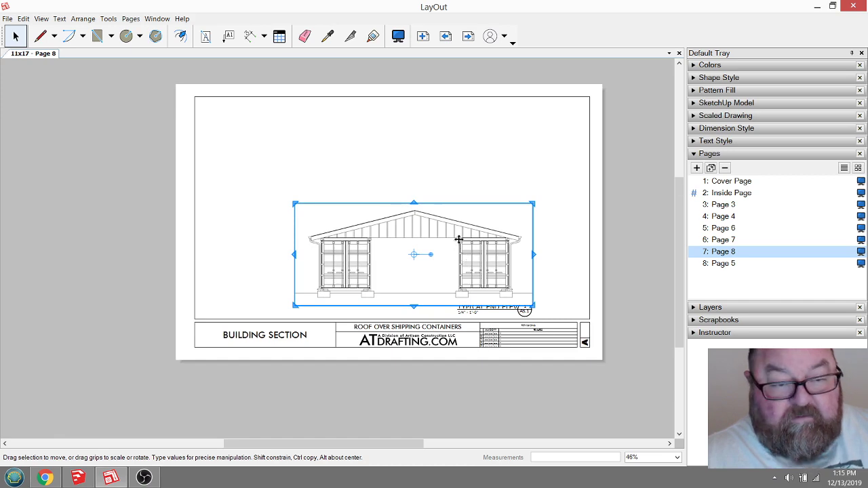
right_click(459, 244)
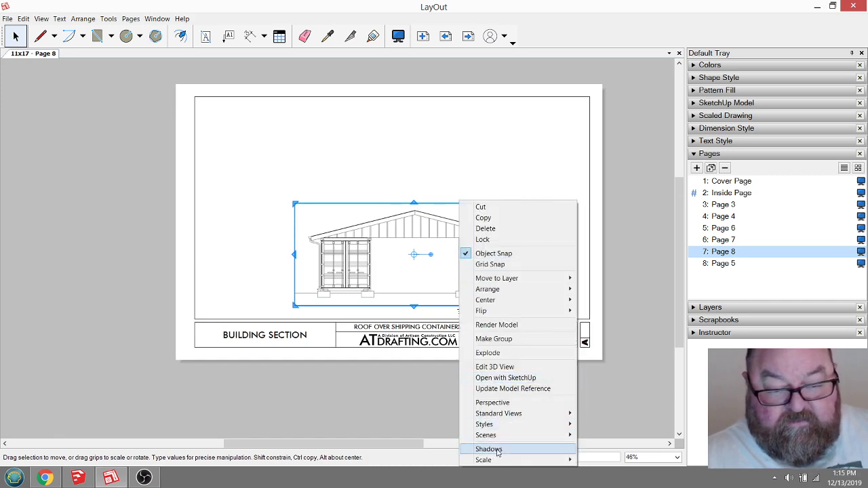
mouse_move(496, 461)
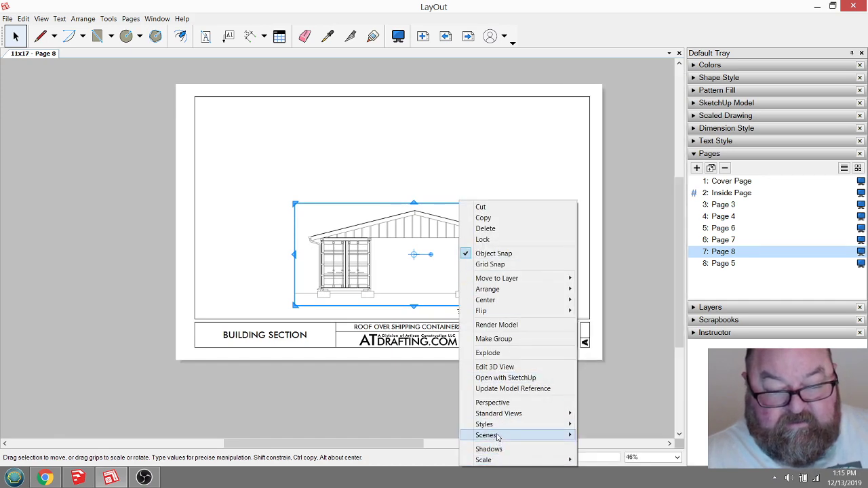
left_click(596, 435)
left_click(125, 187)
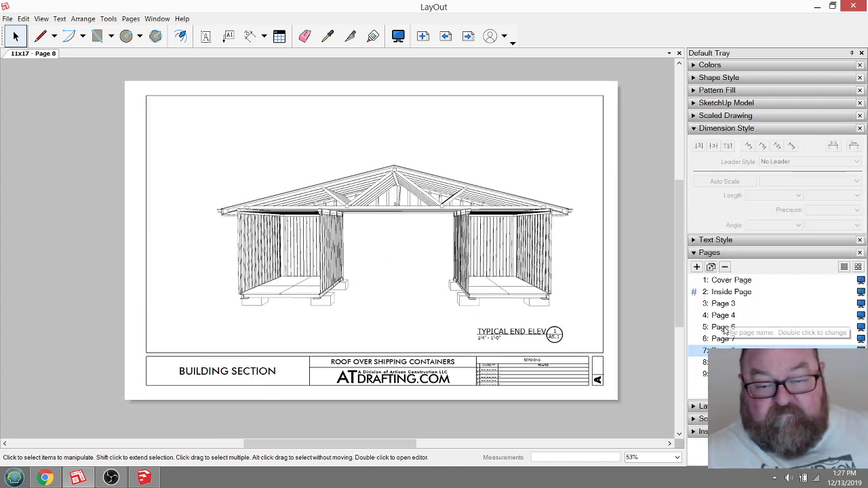
Step back through the roof decking, elevations, framing, container and pier pages to the Cover Page
left_click(720, 328)
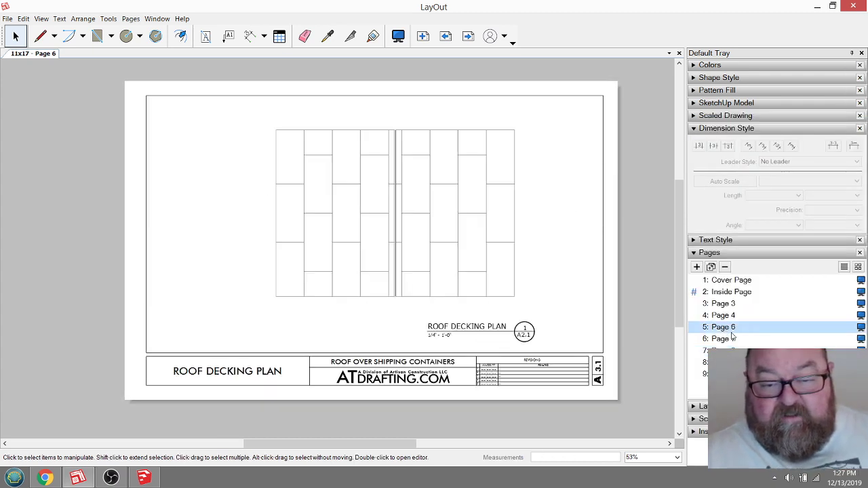
left_click(723, 341)
left_click(724, 316)
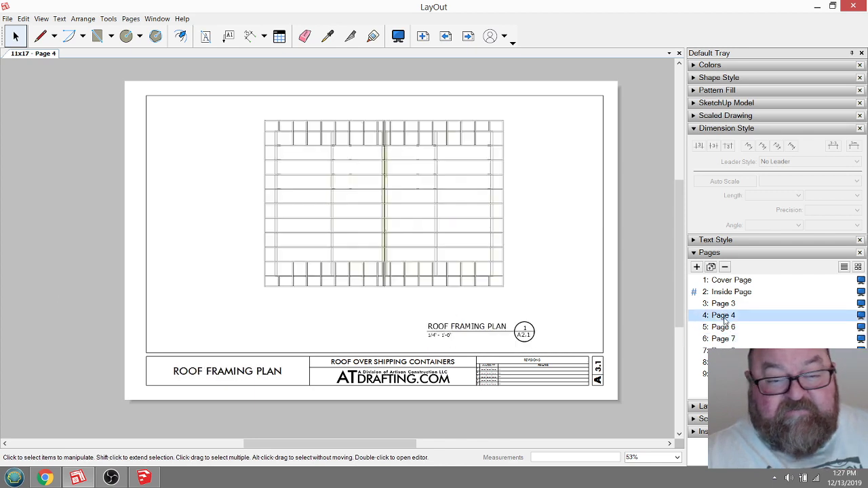
left_click(723, 305)
left_click(724, 297)
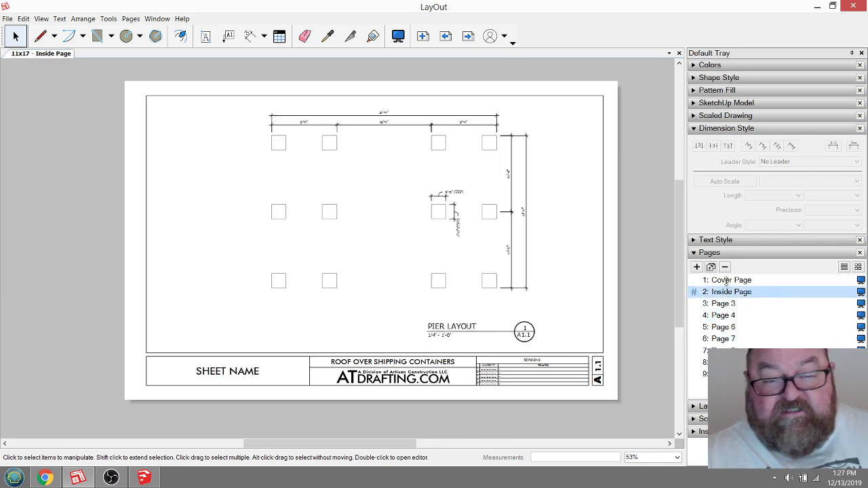
left_click(725, 284)
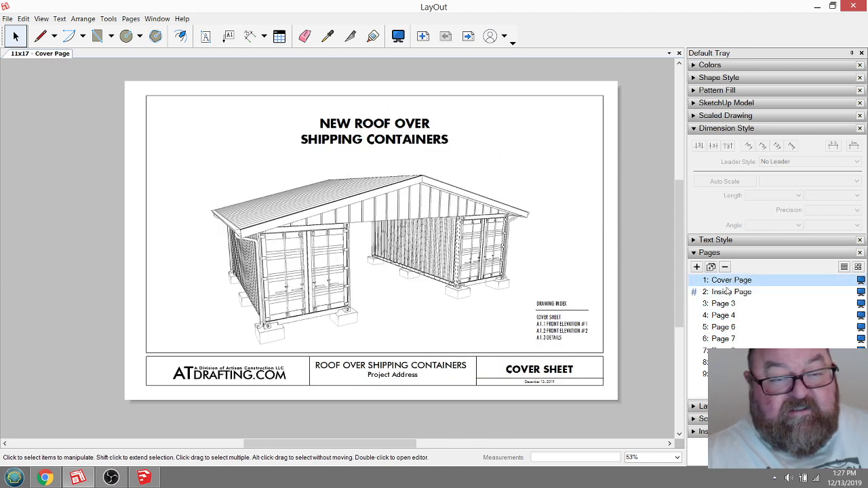
Switch to SketchUp and orbit the container model to show the roof and left side from above
left_click(143, 478)
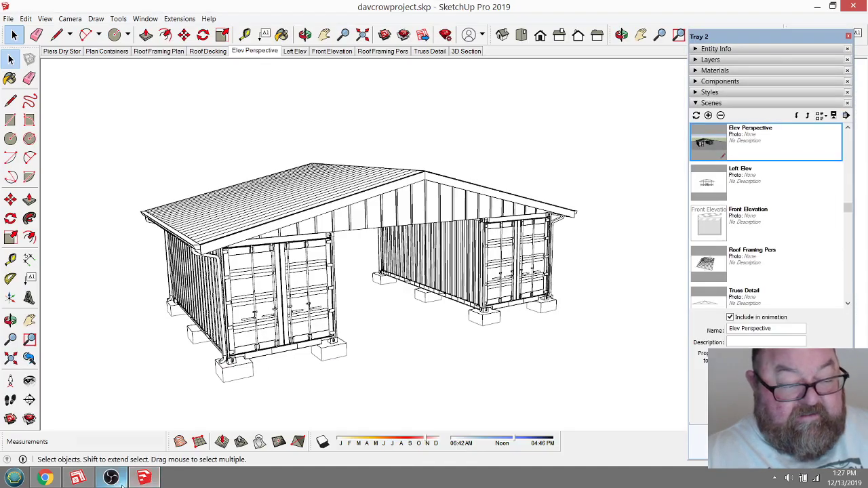
left_click(304, 35)
left_click_drag(288, 252, 299, 278)
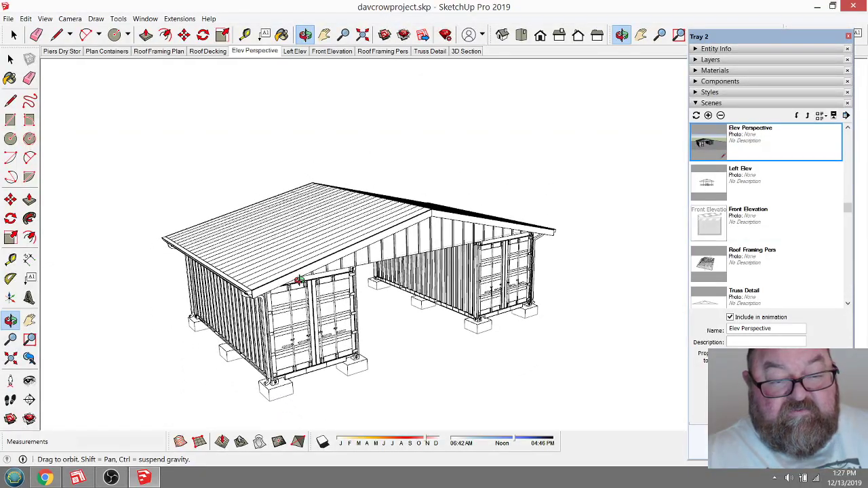
mouse_move(314, 326)
left_mouse_down()
mouse_move(281, 285)
mouse_move(307, 332)
left_mouse_up()
left_click_drag(296, 283, 357, 236)
left_click_drag(317, 353, 263, 332)
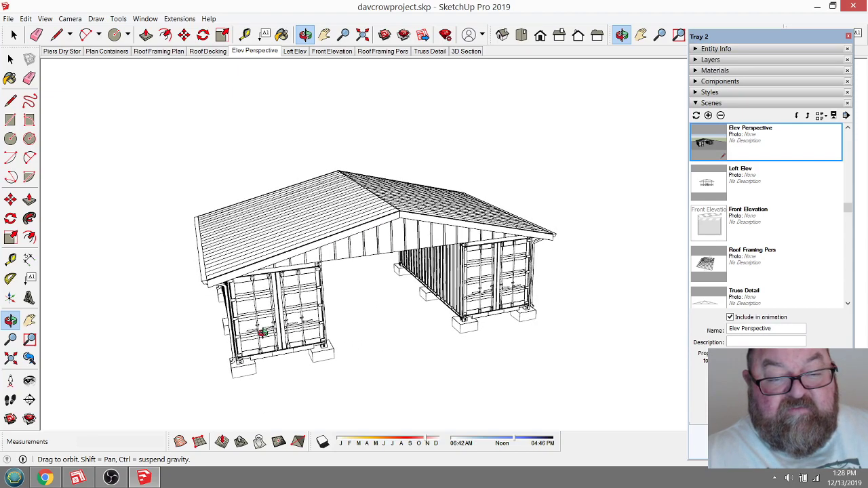
left_click_drag(229, 295, 331, 351)
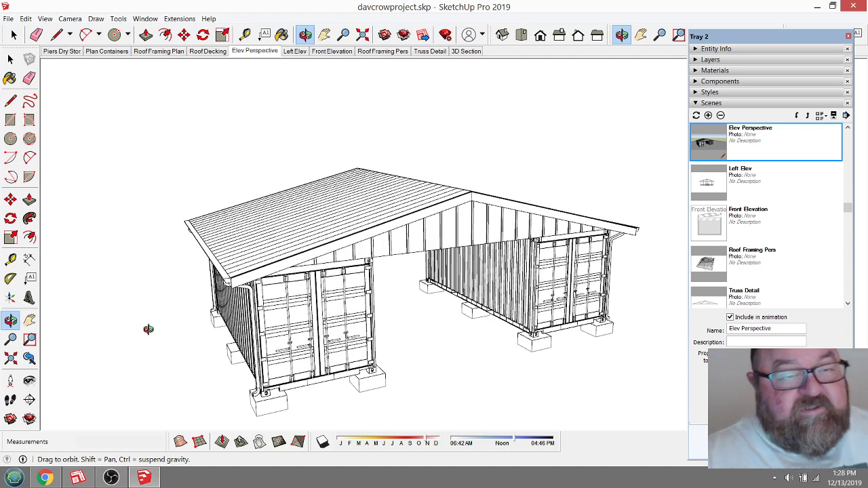